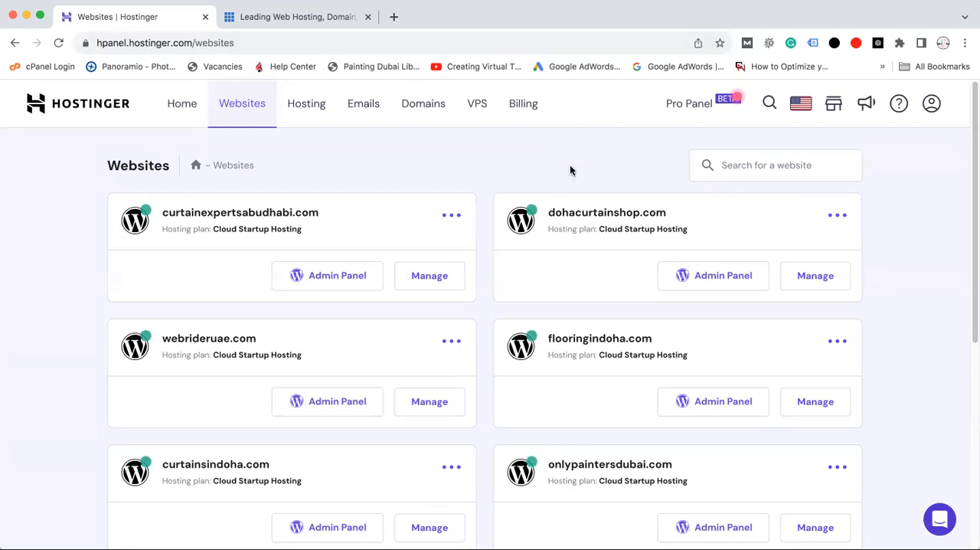
Open the WordPress admin area of webrideruae.com from the Hostinger website list
{"action": "left_click", "coordinate": [330, 405]}
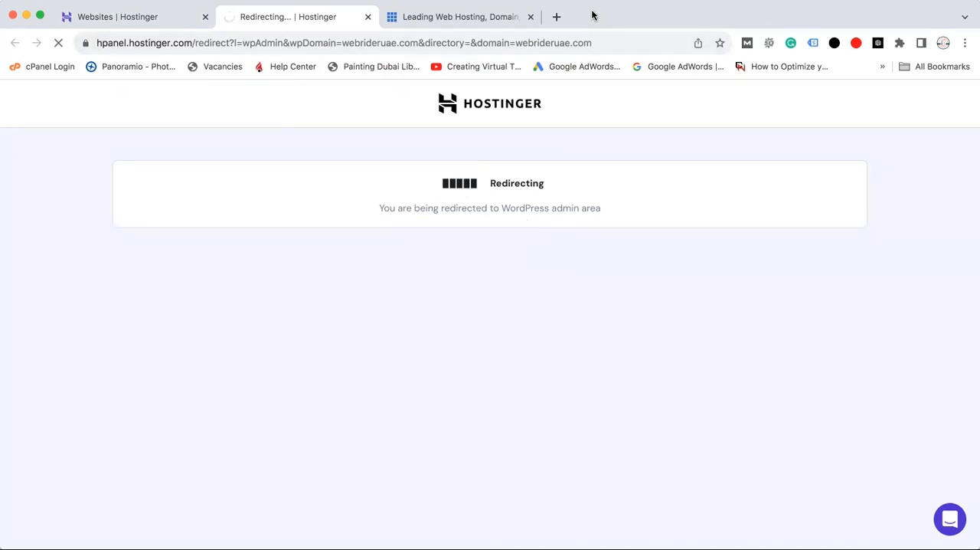
{"action": "left_click", "coordinate": [451, 17]}
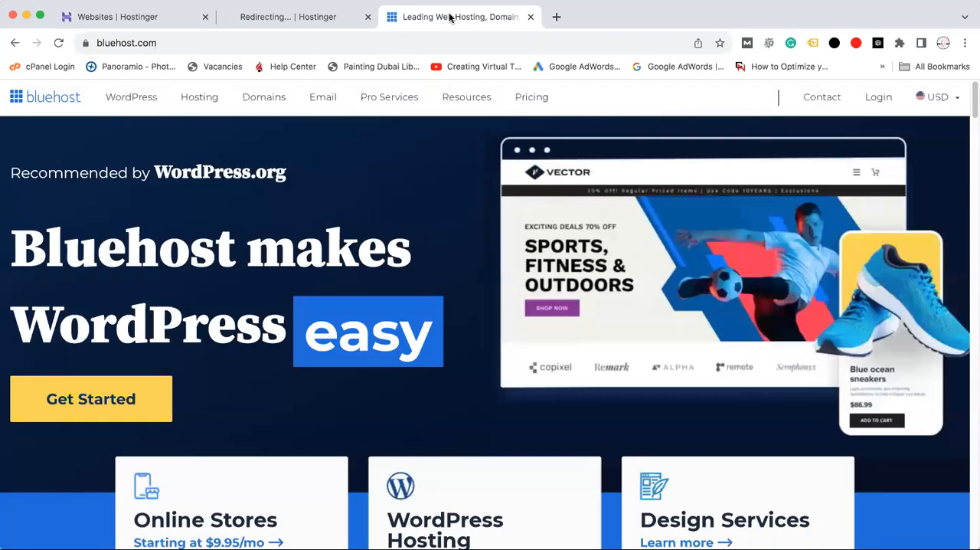
{"action": "left_click", "coordinate": [285, 17]}
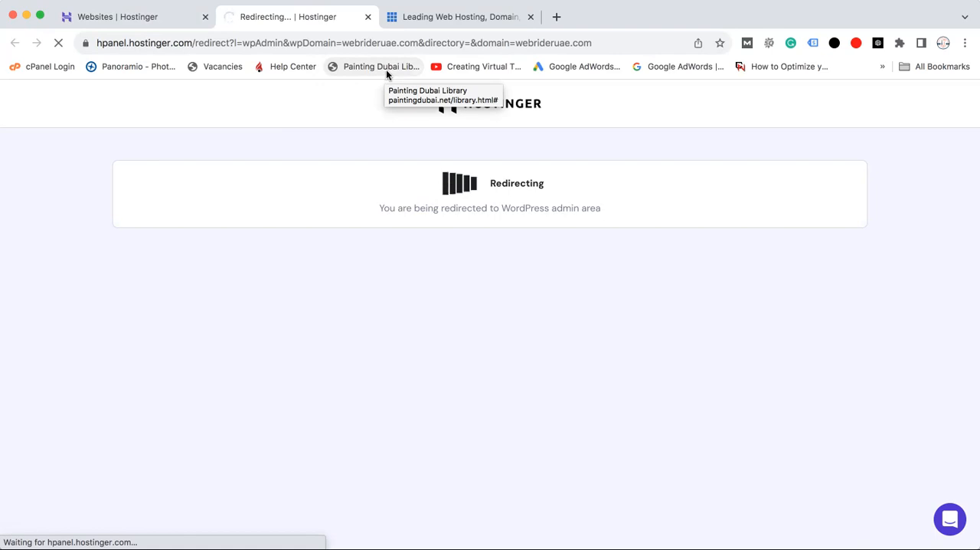
{"action": "left_click", "coordinate": [431, 17]}
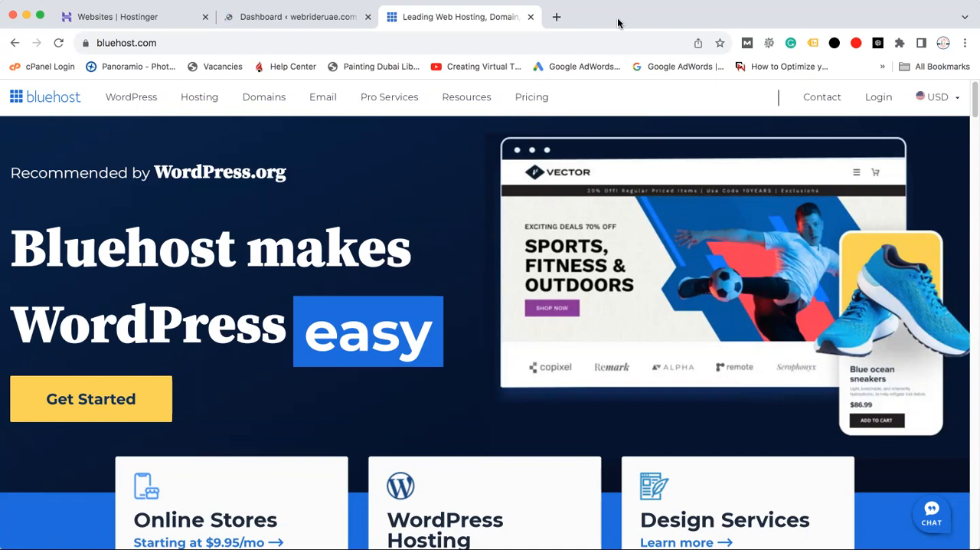
{"action": "left_click", "coordinate": [281, 18]}
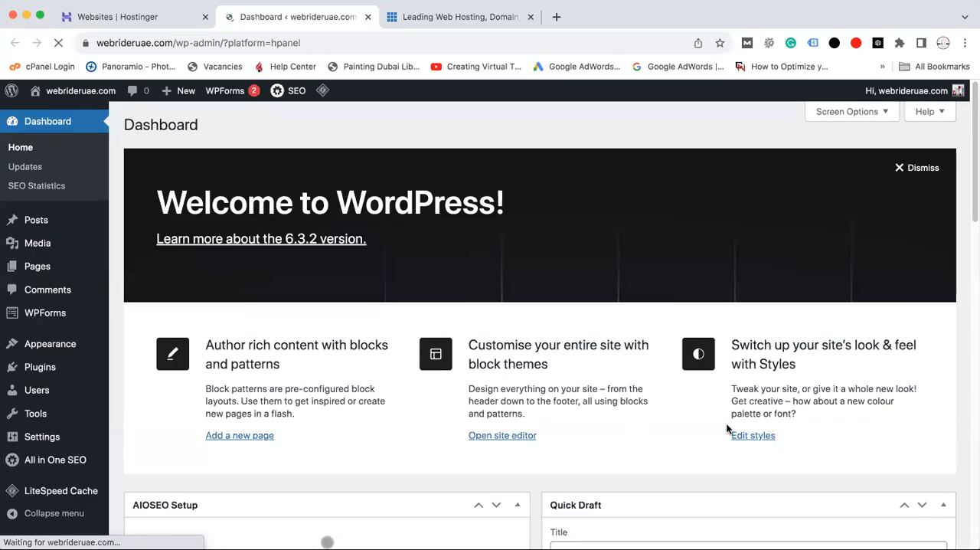
Open the list of installed plugins and look over the installed plugins and the settings options
{"action": "mouse_move", "coordinate": [971, 204]}
{"action": "left_mouse_down"}
{"action": "mouse_move", "coordinate": [971, 222]}
{"action": "mouse_move", "coordinate": [971, 173]}
{"action": "mouse_move", "coordinate": [971, 229]}
{"action": "mouse_move", "coordinate": [971, 189]}
{"action": "mouse_move", "coordinate": [971, 204]}
{"action": "left_mouse_up"}
{"action": "mouse_move", "coordinate": [28, 437]}
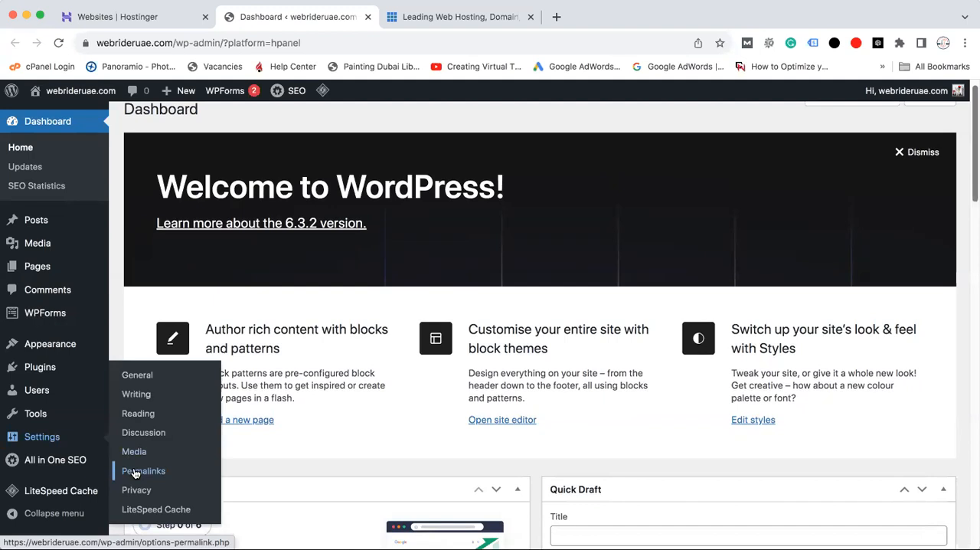
{"action": "mouse_move", "coordinate": [77, 371]}
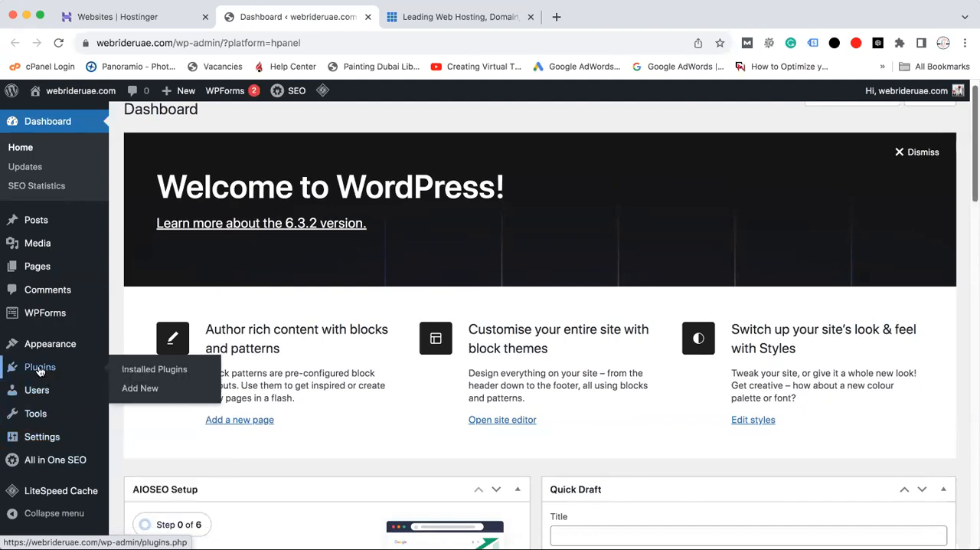
{"action": "left_click", "coordinate": [141, 371]}
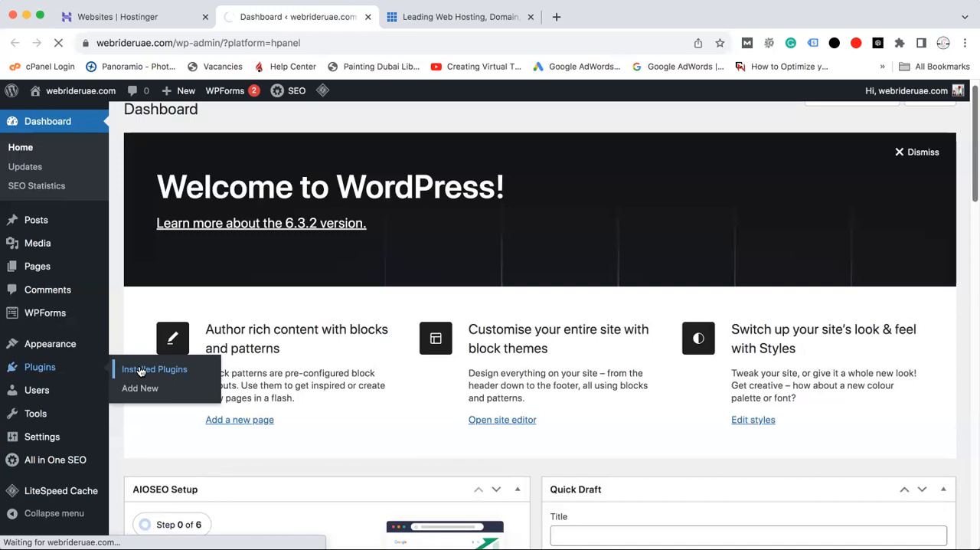
{"action": "left_click", "coordinate": [141, 370]}
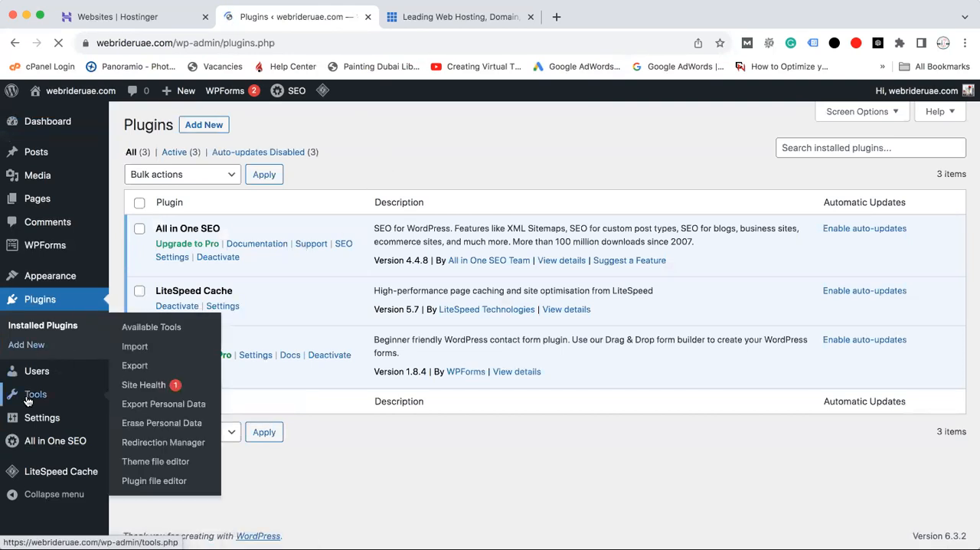
{"action": "mouse_move", "coordinate": [33, 424]}
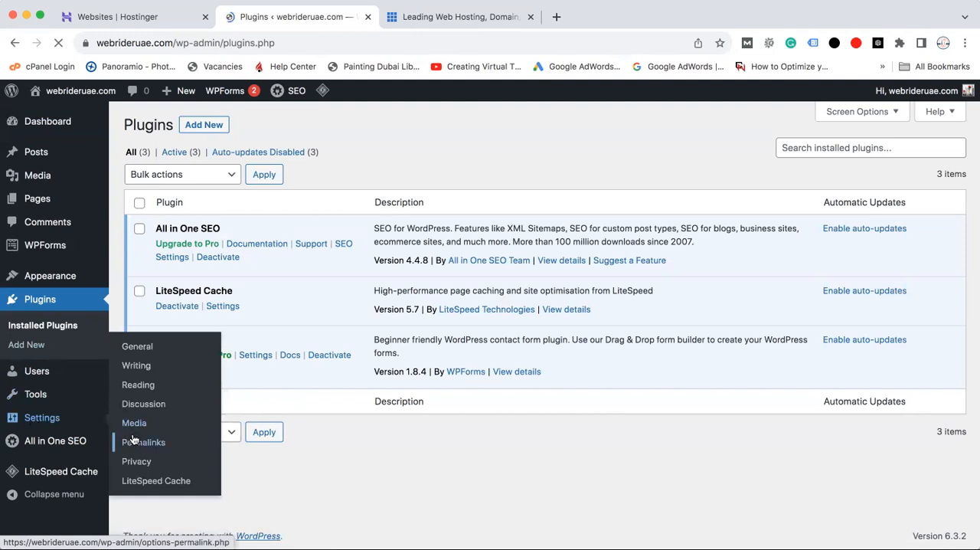
Open the themes page and bring up the form for uploading a new theme
{"action": "mouse_move", "coordinate": [63, 276]}
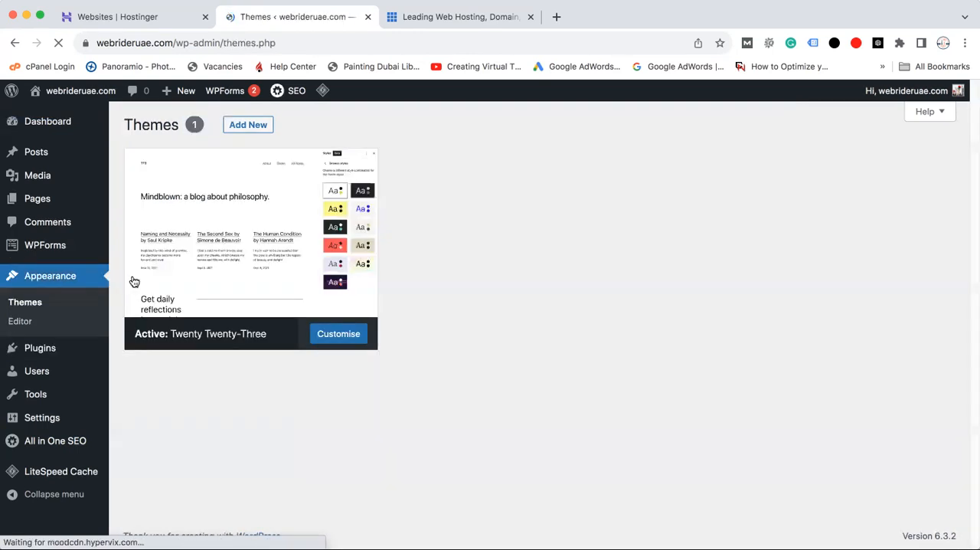
{"action": "left_click", "coordinate": [260, 311]}
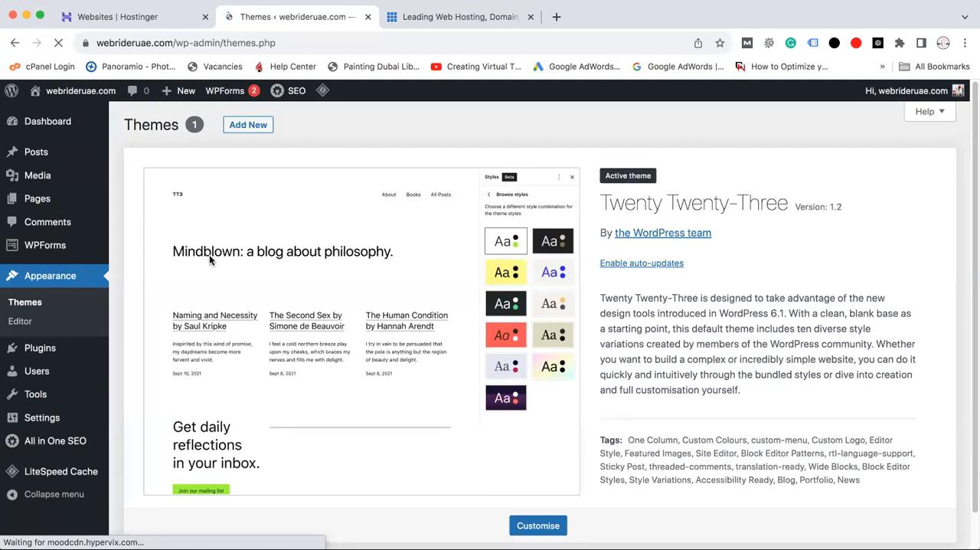
{"action": "mouse_move", "coordinate": [213, 111]}
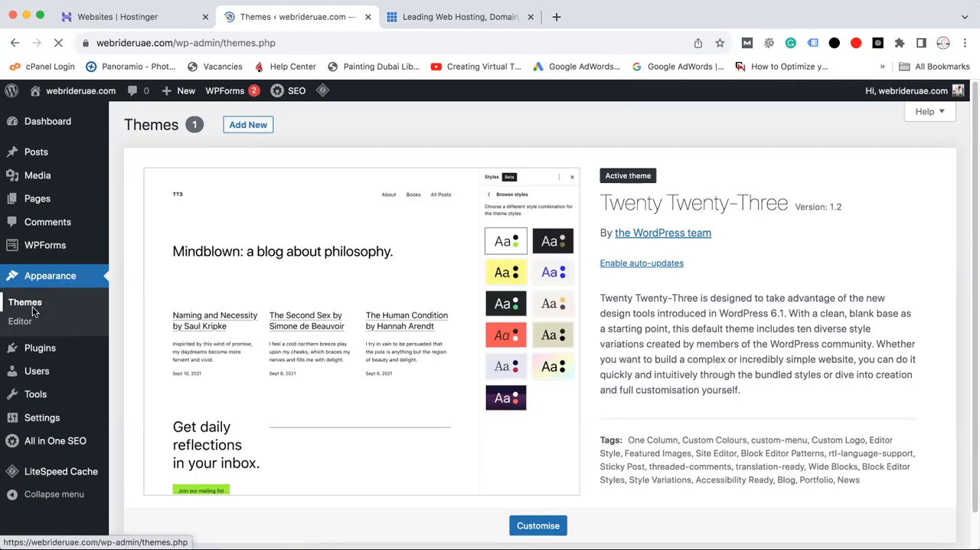
{"action": "left_click", "coordinate": [255, 126]}
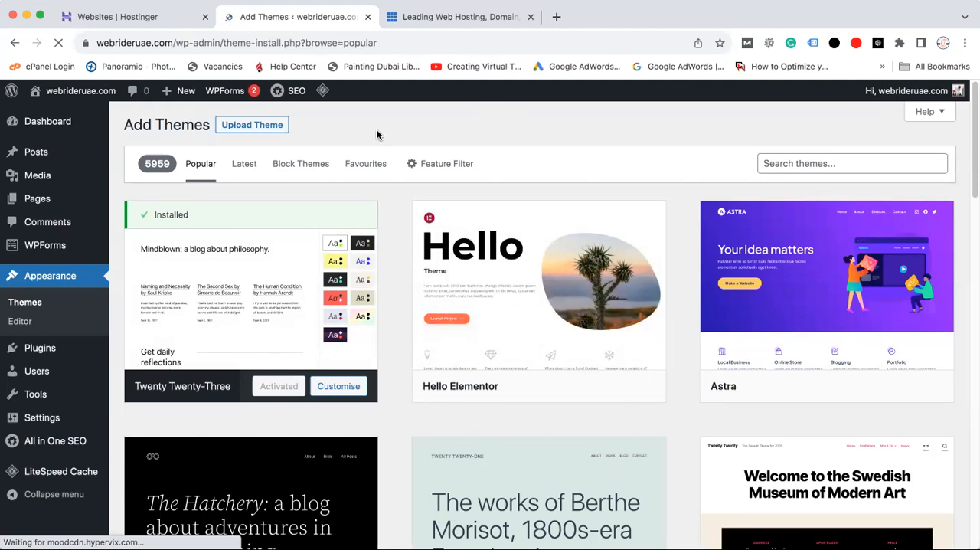
{"action": "left_click", "coordinate": [276, 131]}
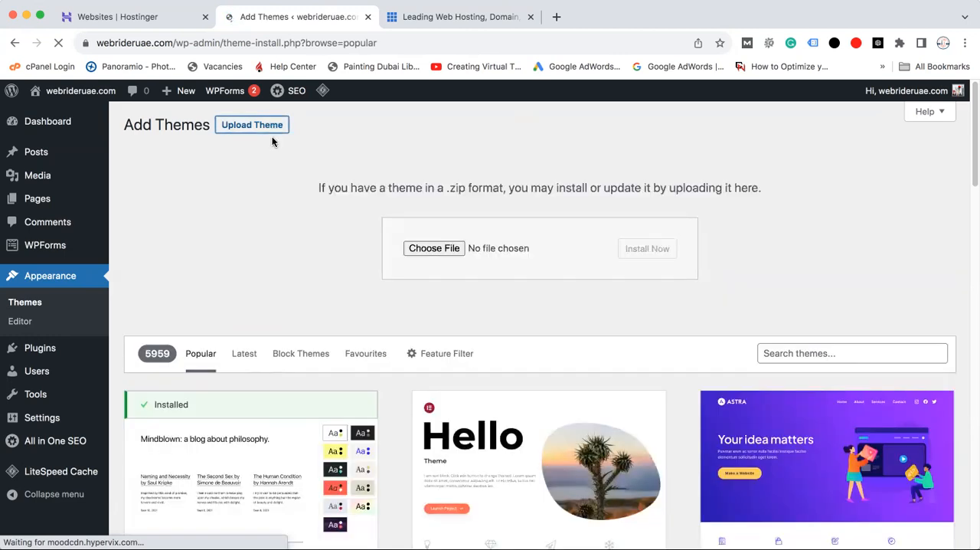
Choose Divi (2).zip from the DIVI folder on drive E as the theme file to upload
{"action": "left_click", "coordinate": [434, 249]}
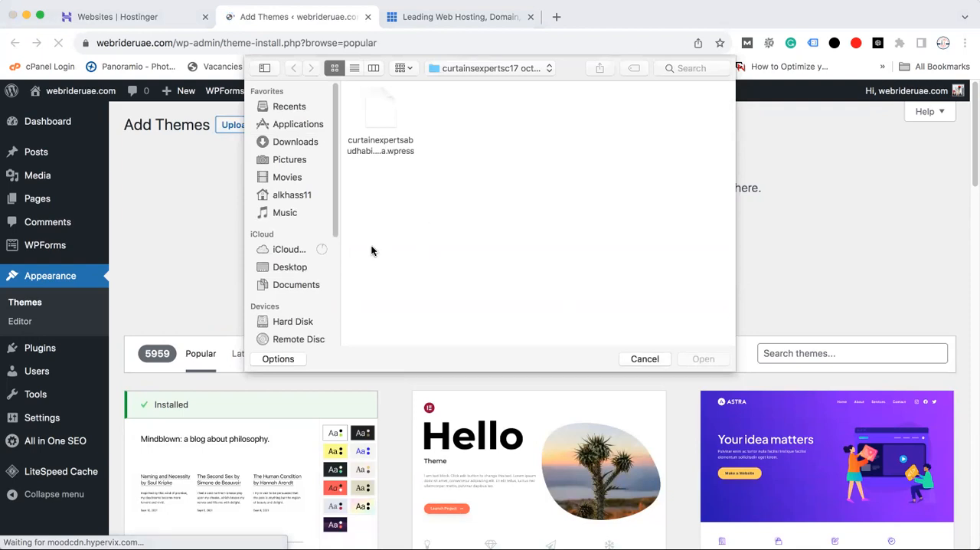
{"action": "left_click_drag", "start_coordinate": [337, 193], "coordinate": [339, 265]}
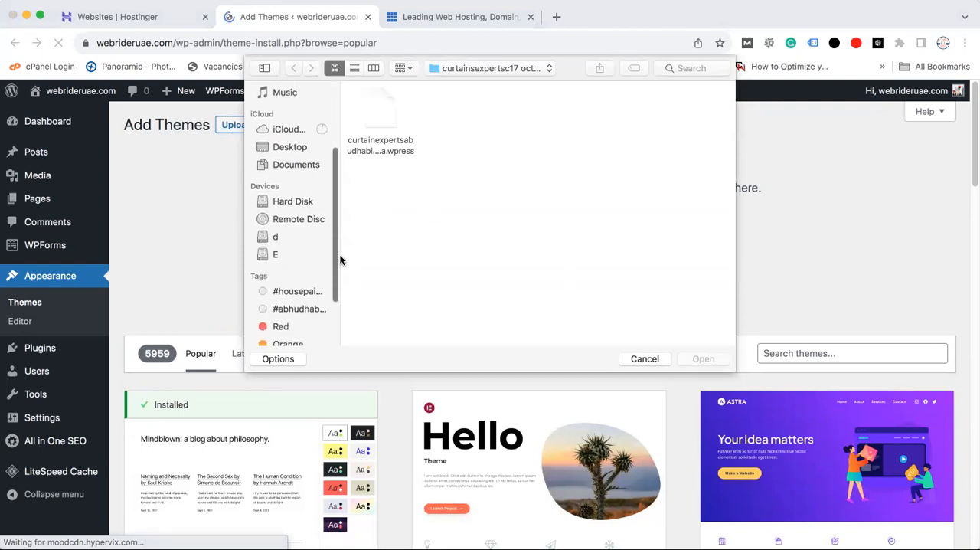
{"action": "left_click", "coordinate": [279, 253]}
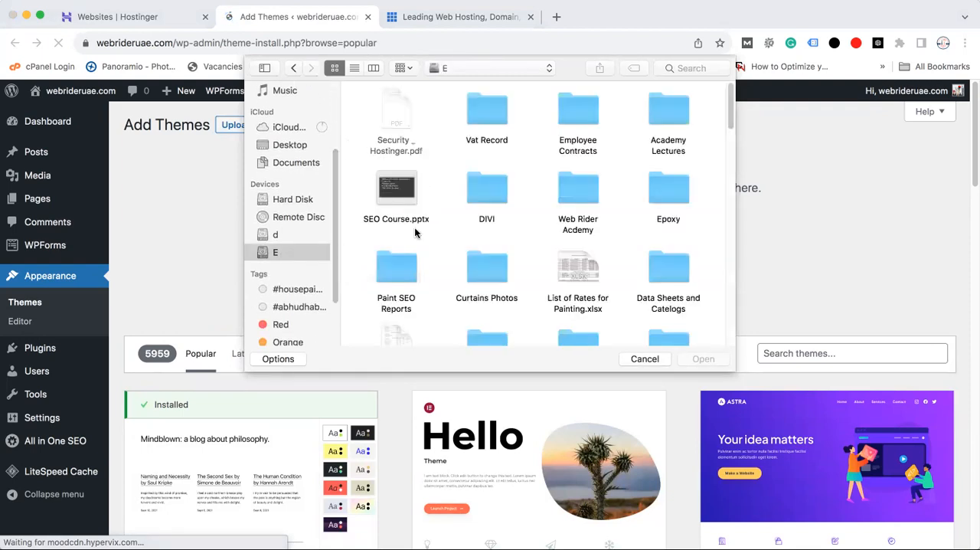
{"action": "double_click", "coordinate": [490, 192]}
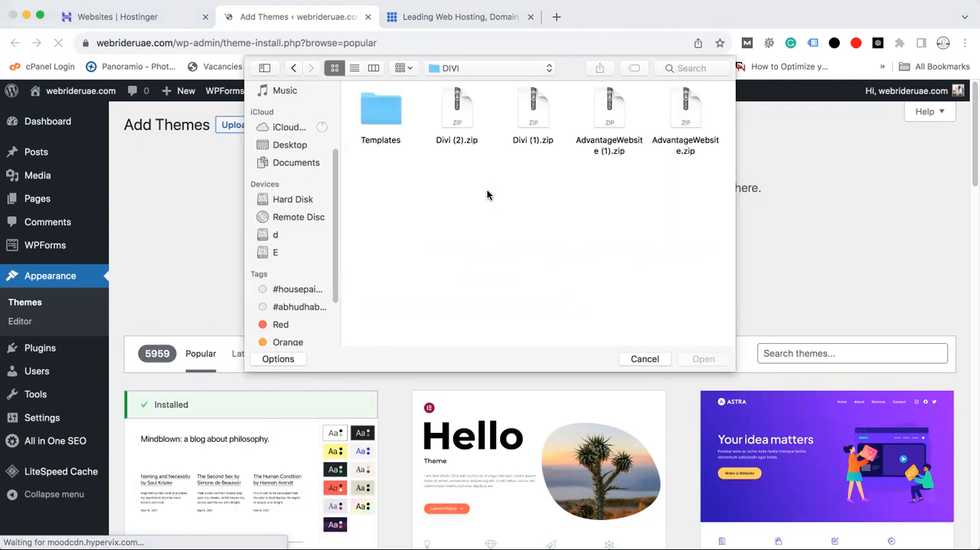
{"action": "left_click", "coordinate": [462, 121]}
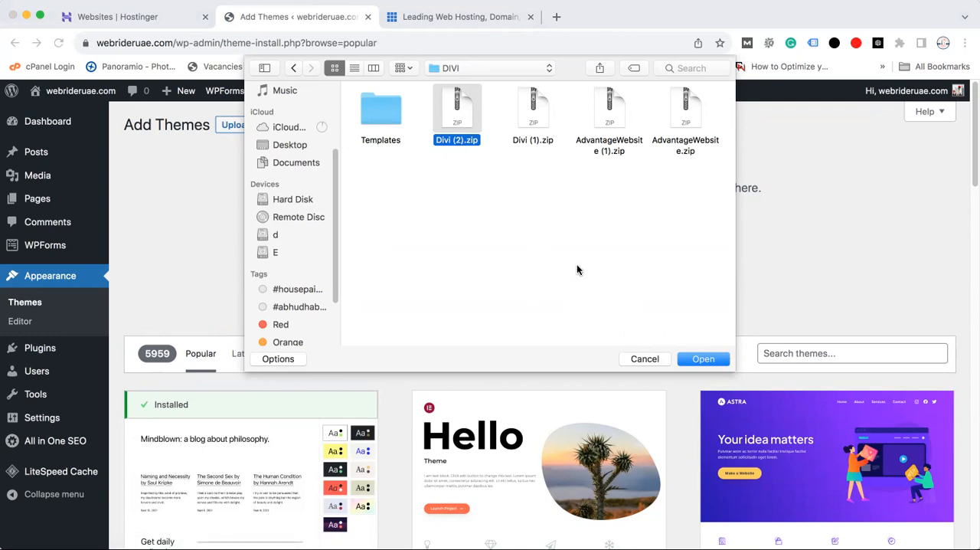
{"action": "left_click", "coordinate": [711, 360]}
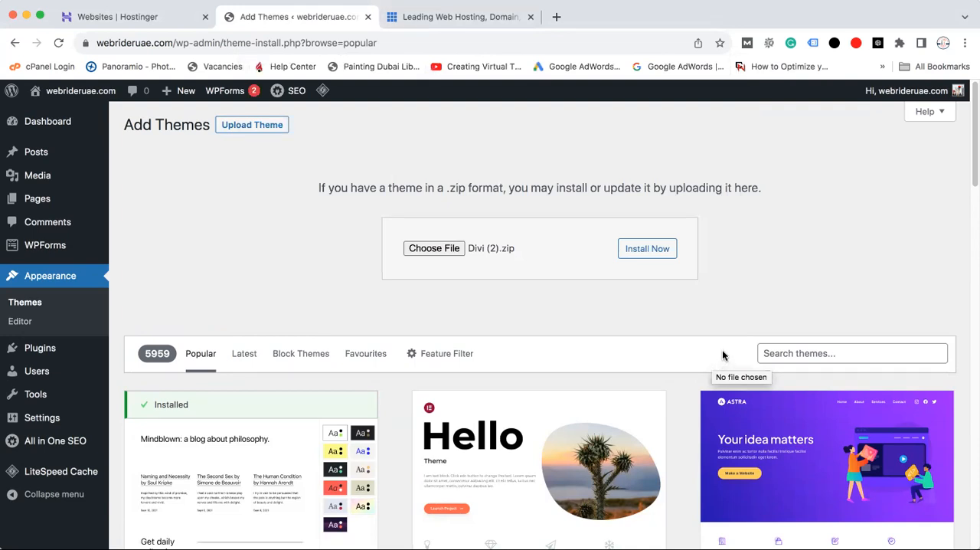
Install the theme from the chosen zip file and activate it
{"action": "left_click", "coordinate": [648, 251]}
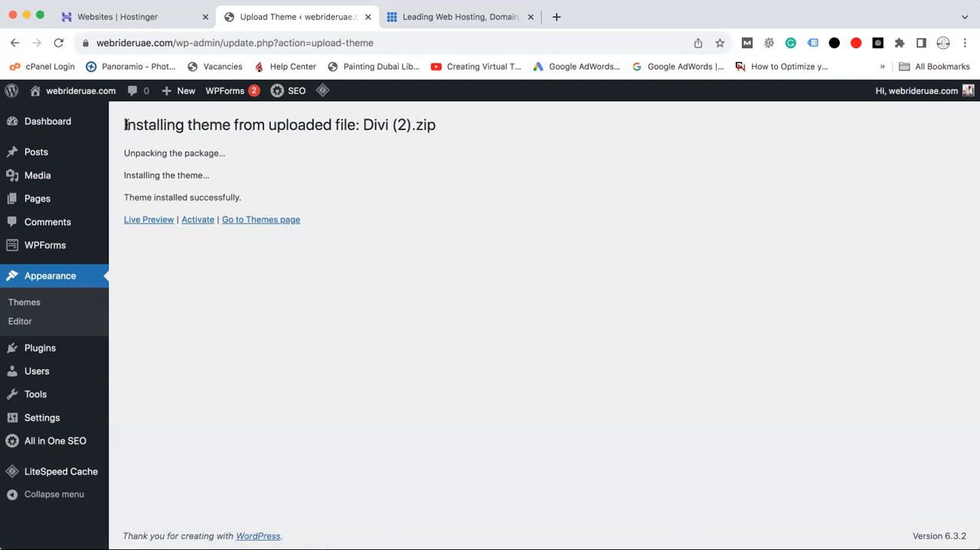
{"action": "left_click_drag", "start_coordinate": [118, 128], "coordinate": [479, 151]}
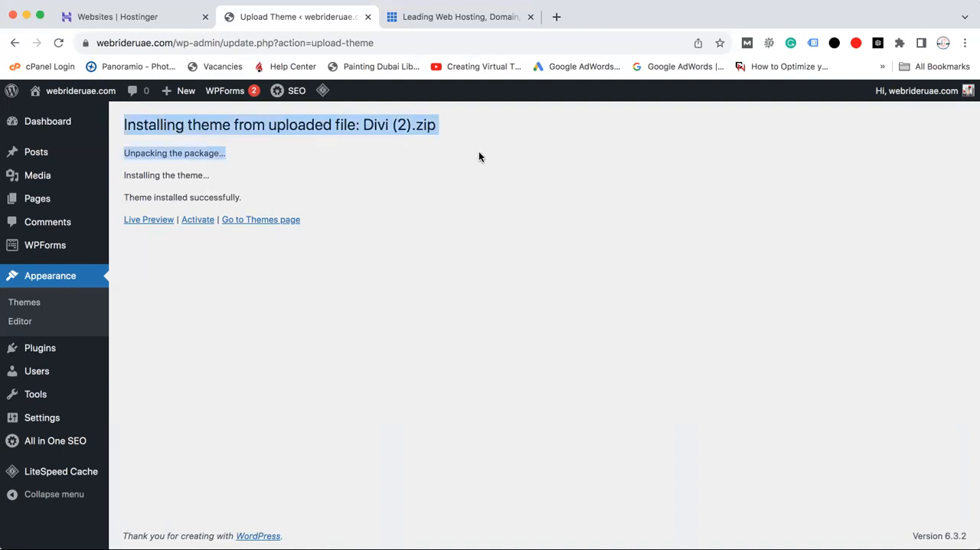
{"action": "left_click", "coordinate": [452, 187]}
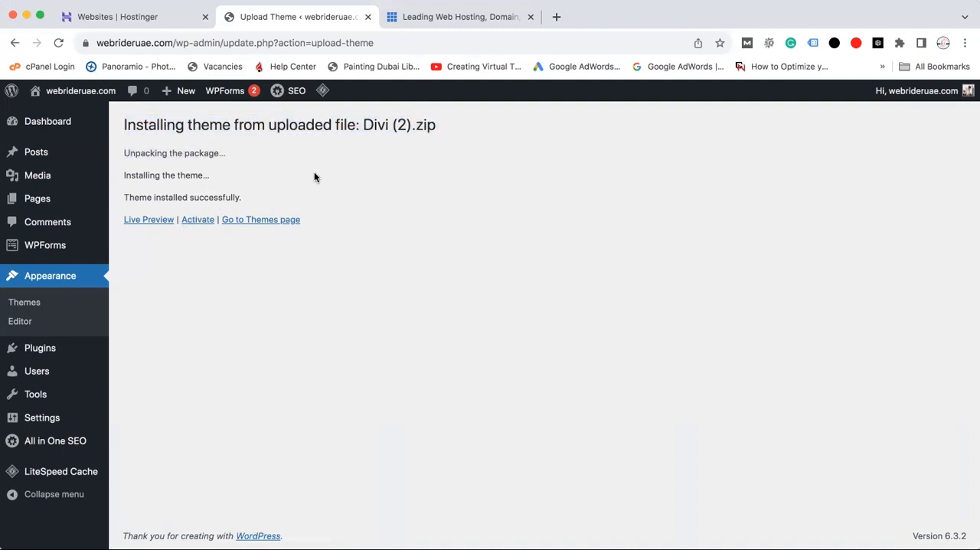
{"action": "left_click", "coordinate": [198, 220]}
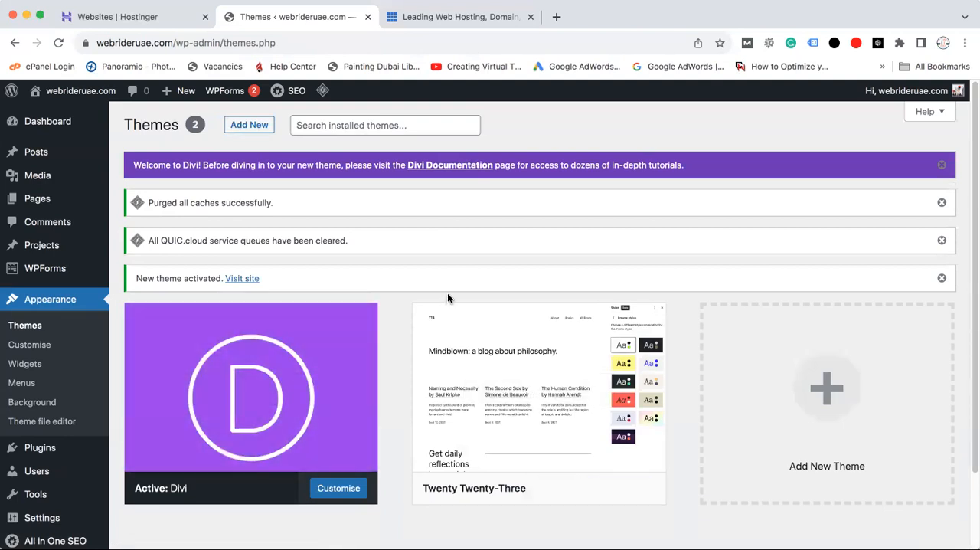
Delete the inactive Twenty Twenty-Three theme, keeping only Divi installed
{"action": "left_click_drag", "start_coordinate": [971, 157], "coordinate": [971, 241]}
{"action": "mouse_move", "coordinate": [215, 252]}
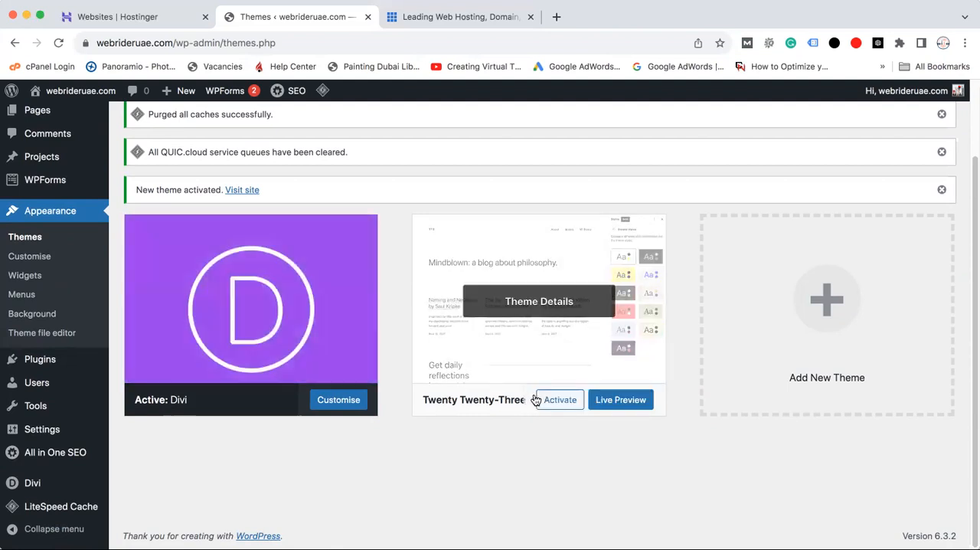
{"action": "left_click", "coordinate": [552, 306]}
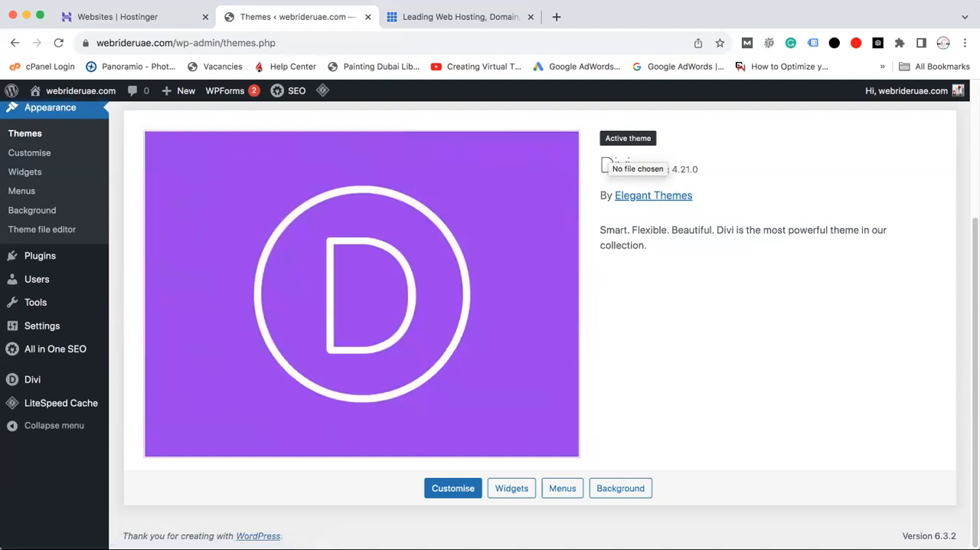
{"action": "left_click_drag", "start_coordinate": [971, 294], "coordinate": [972, 164]}
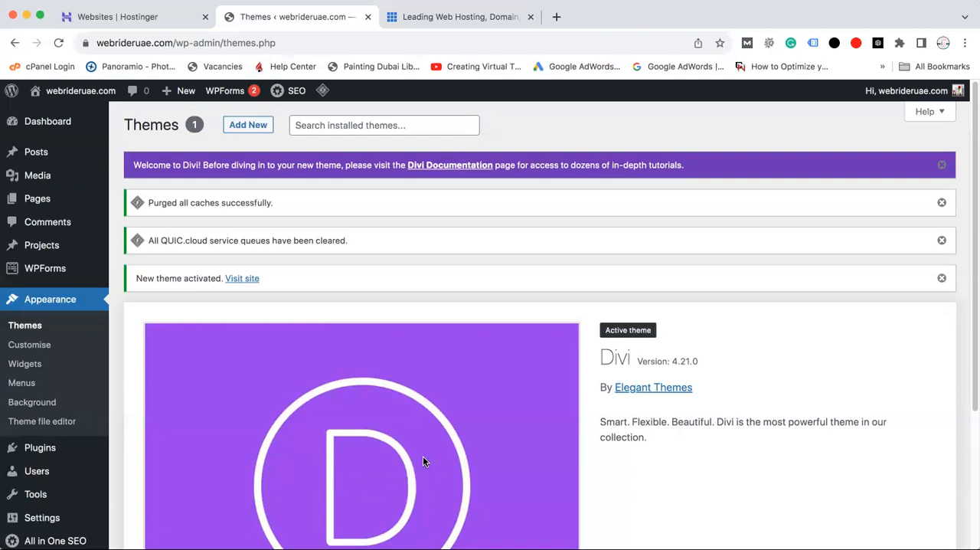
Search Google for Elegant Themes in a new browser tab and open the elegantthemes.com website
{"action": "left_click", "coordinate": [555, 16]}
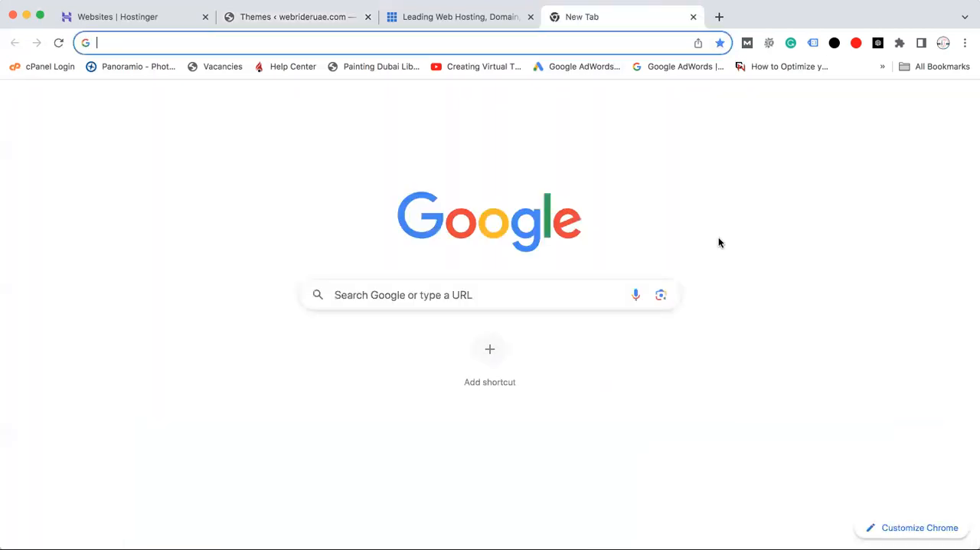
{"action": "type", "text": "goo"}
{"action": "key", "text": "Return"}
{"action": "type", "text": "eli"}
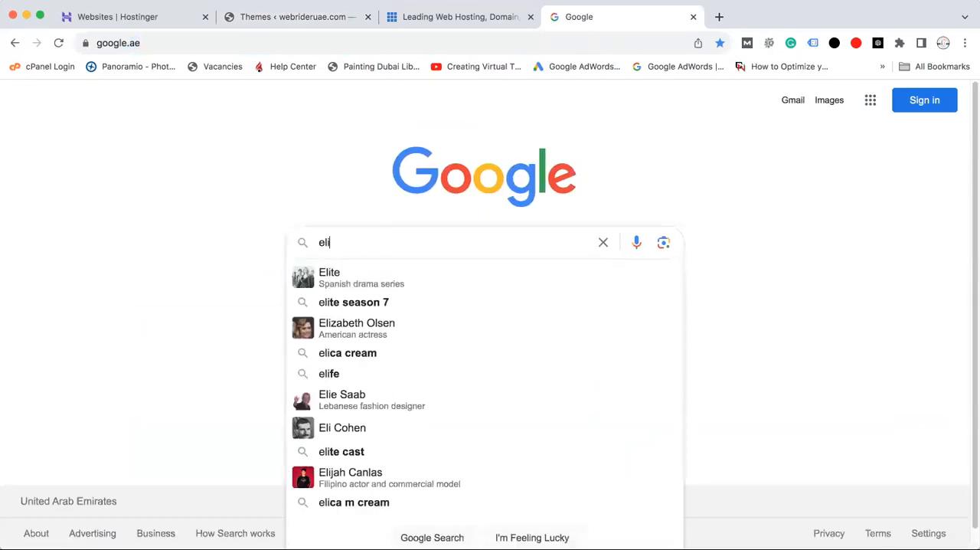
{"action": "type", "text": "gent"}
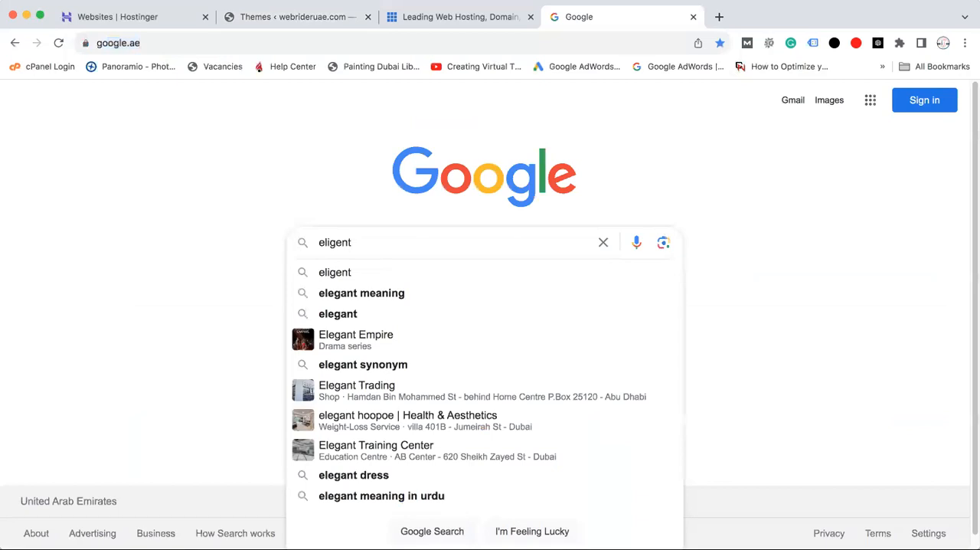
{"action": "type", "text": " th"}
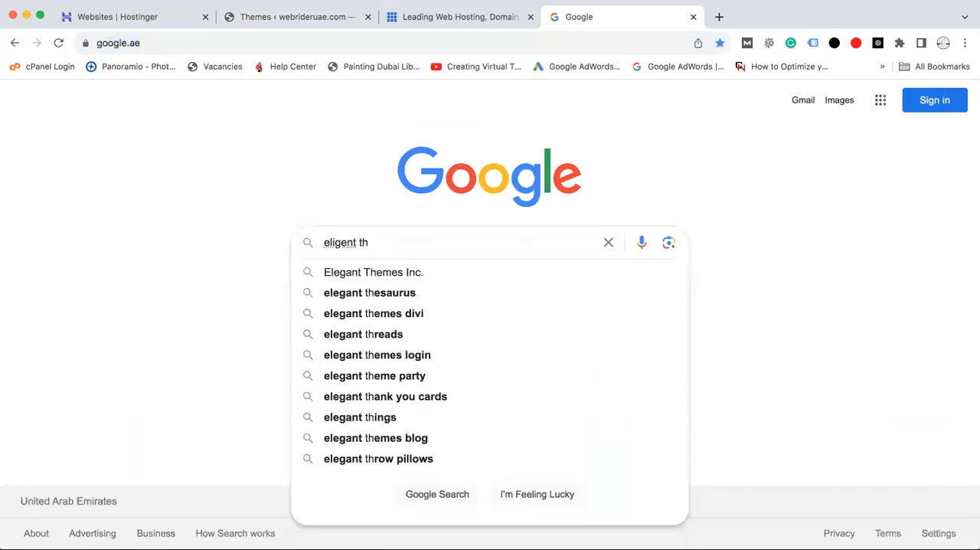
{"action": "left_click", "coordinate": [359, 273]}
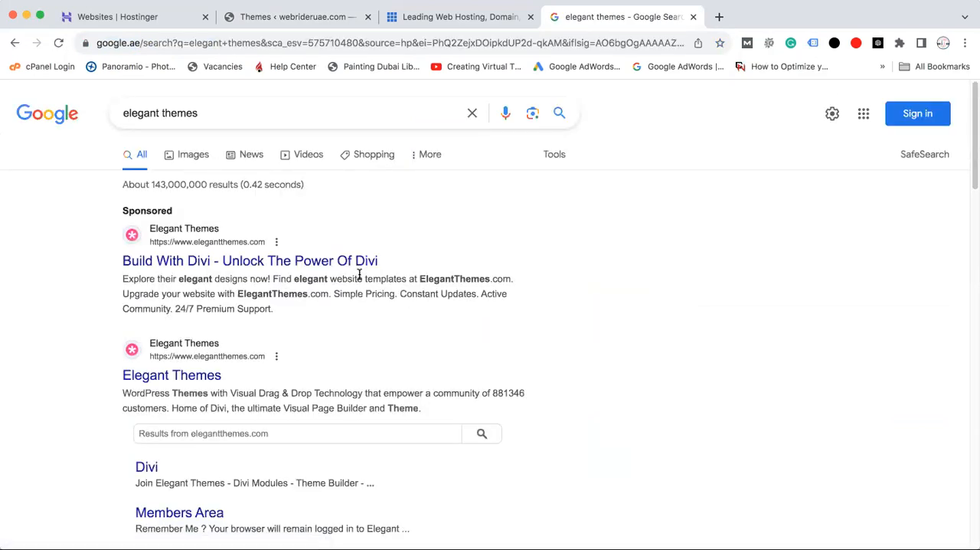
{"action": "left_click", "coordinate": [222, 258]}
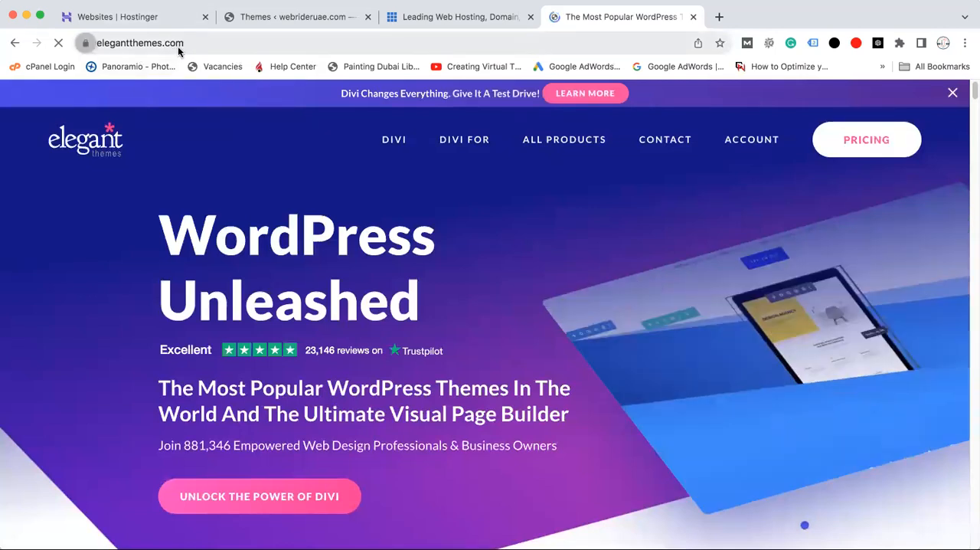
Open the member login form on the Elegant Themes site and examine its username and password fields
{"action": "left_click", "coordinate": [193, 42]}
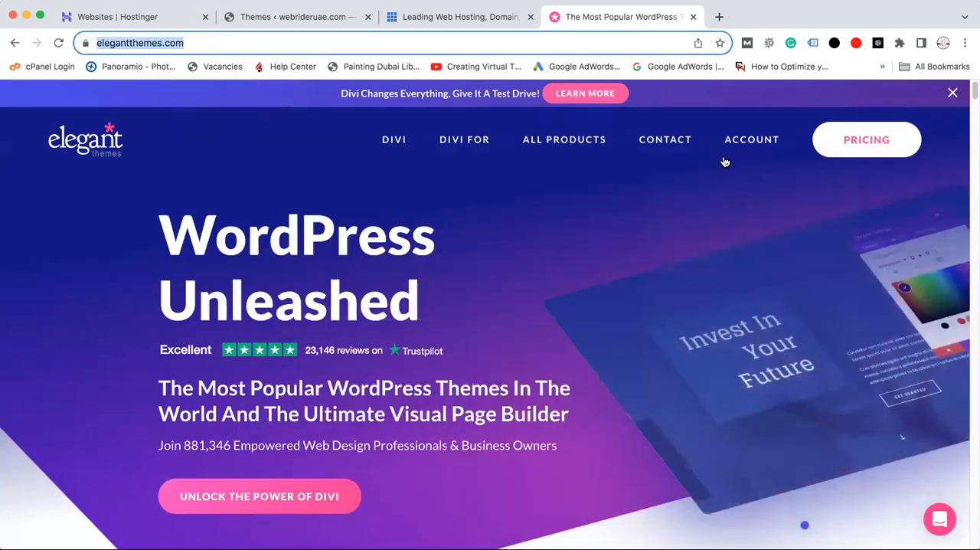
{"action": "mouse_move", "coordinate": [763, 147]}
{"action": "left_click", "coordinate": [724, 205]}
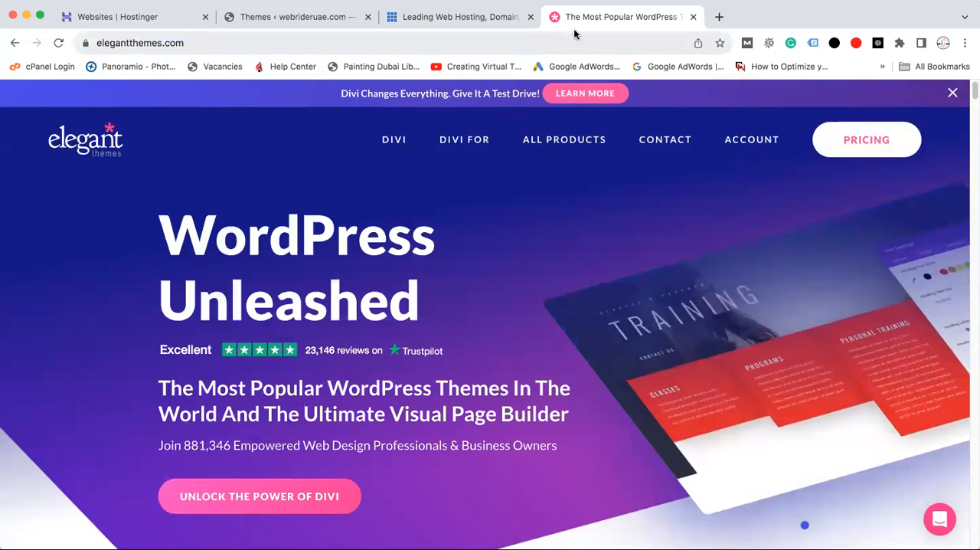
{"action": "mouse_move", "coordinate": [738, 144]}
{"action": "left_click", "coordinate": [725, 200]}
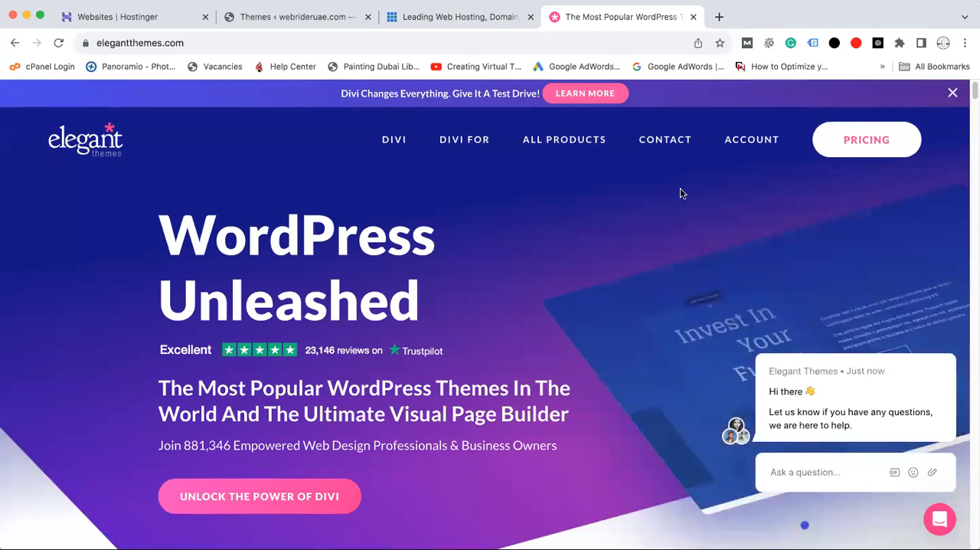
{"action": "mouse_move", "coordinate": [743, 150]}
{"action": "left_click", "coordinate": [711, 258]}
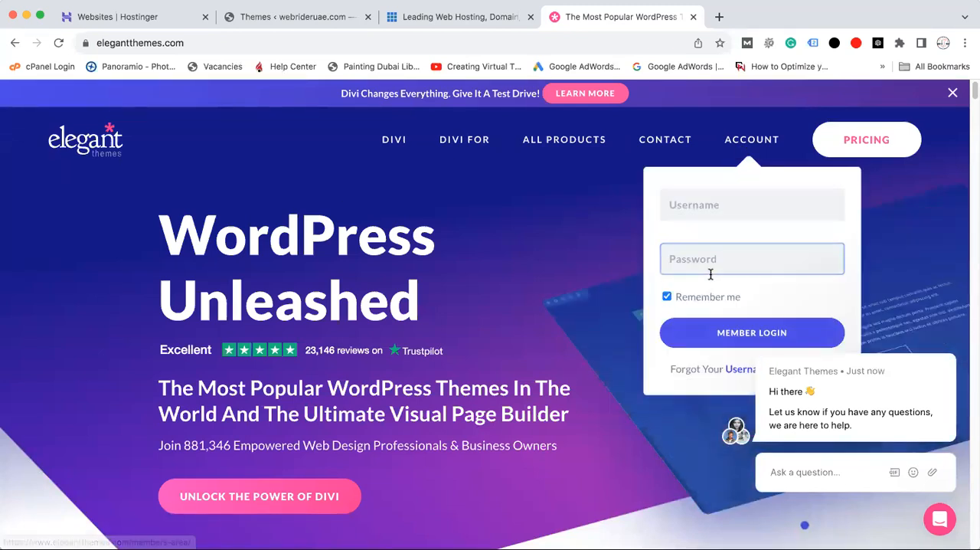
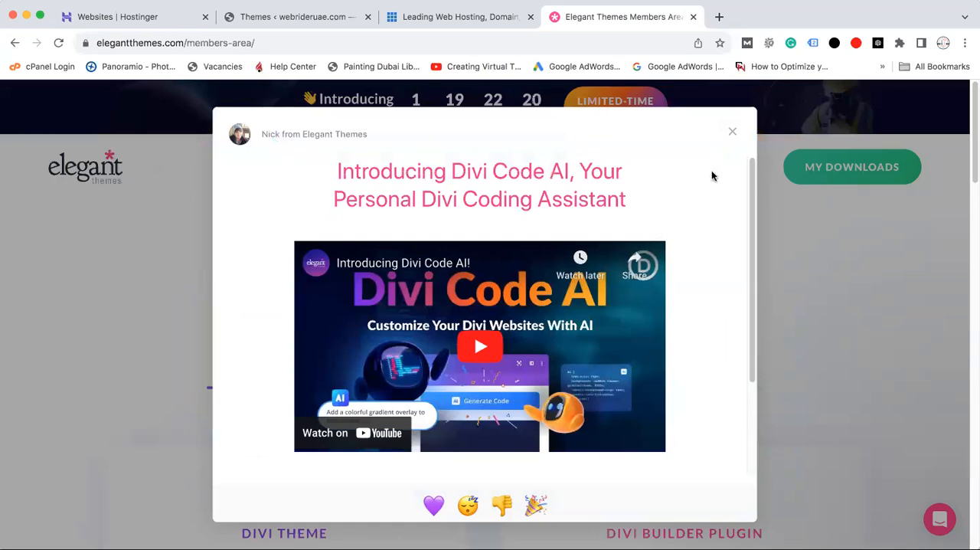
Close the Divi Code AI announcement and examine the Divi Builder Plugin offering beside the Divi Theme in the members area
{"action": "left_click", "coordinate": [733, 134]}
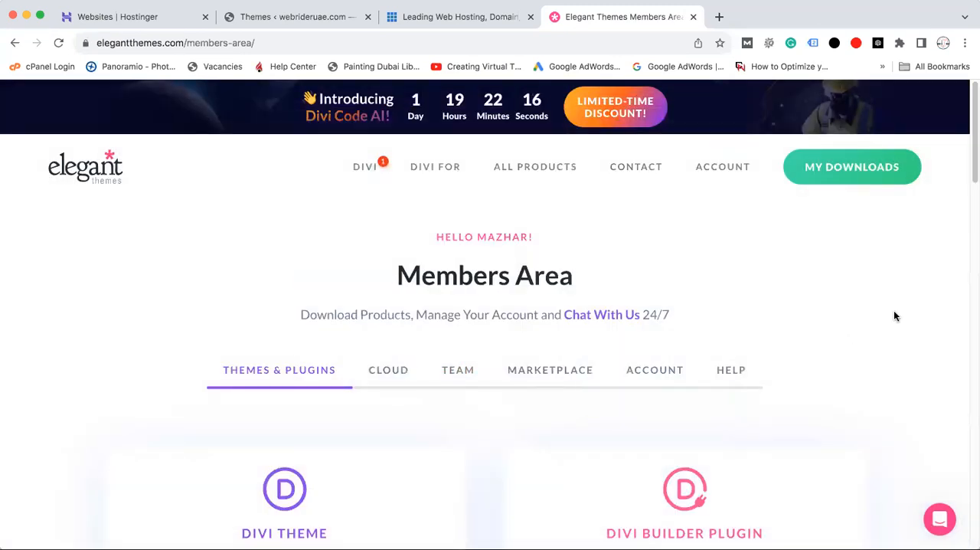
{"action": "left_click_drag", "start_coordinate": [972, 143], "coordinate": [971, 192]}
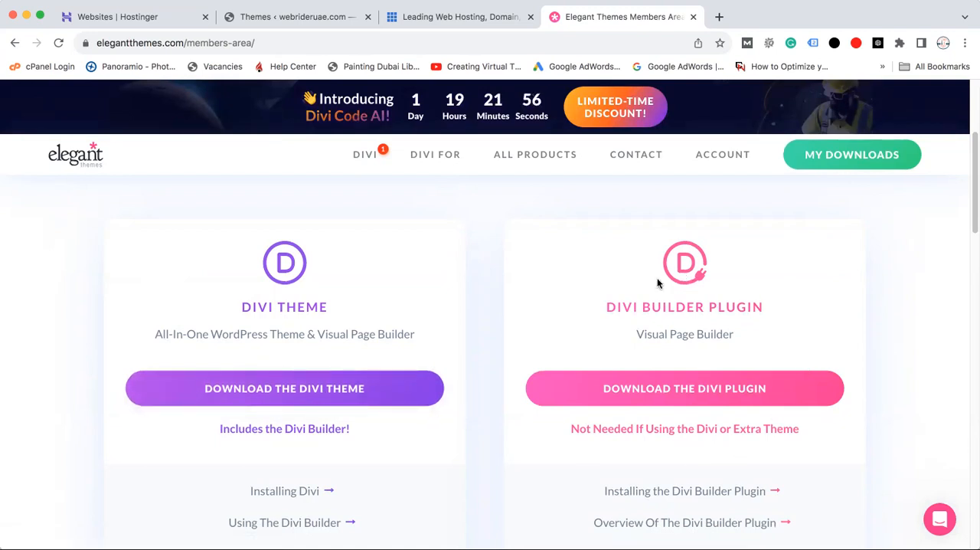
{"action": "left_click_drag", "start_coordinate": [606, 308], "coordinate": [746, 320]}
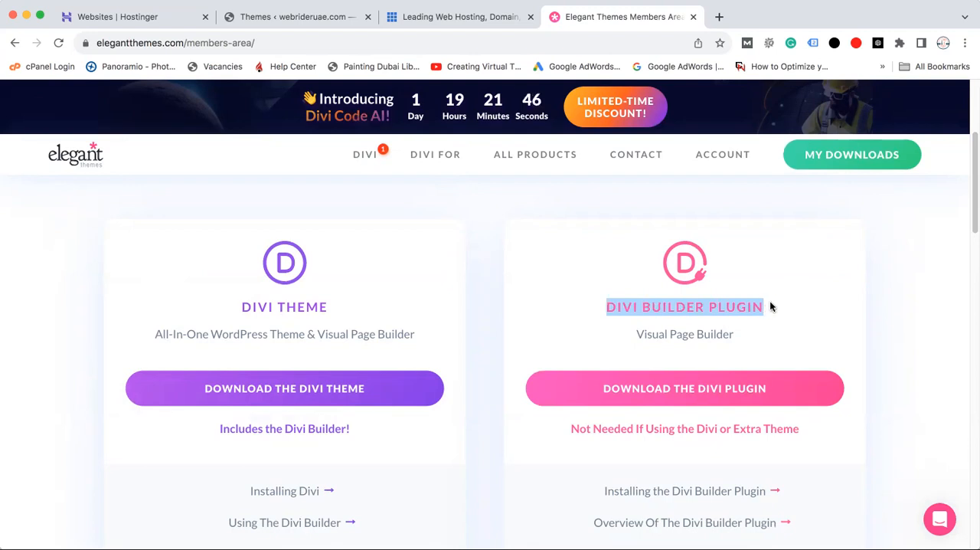
{"action": "left_click", "coordinate": [716, 307]}
{"action": "left_click_drag", "start_coordinate": [606, 306], "coordinate": [751, 310]}
{"action": "left_click", "coordinate": [784, 311]}
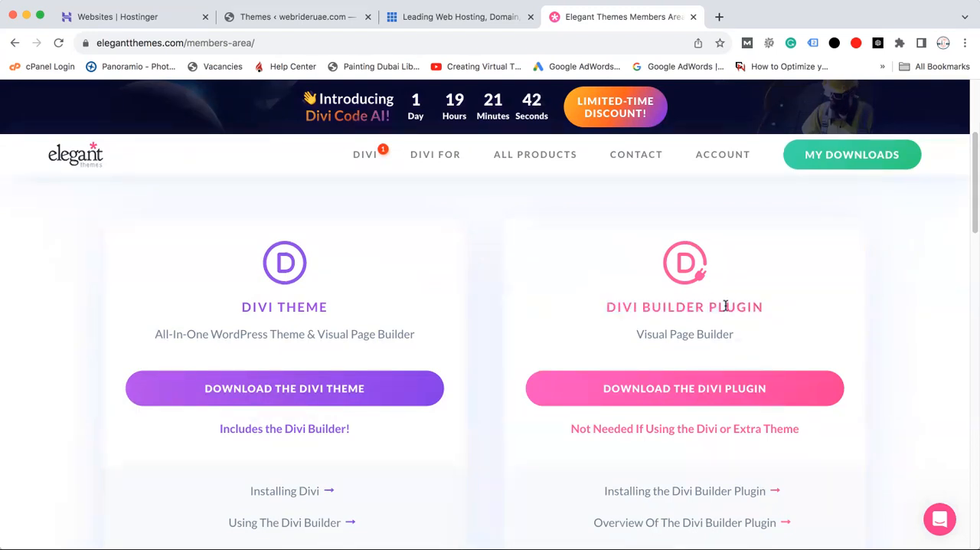
{"action": "left_click_drag", "start_coordinate": [610, 305], "coordinate": [770, 312]}
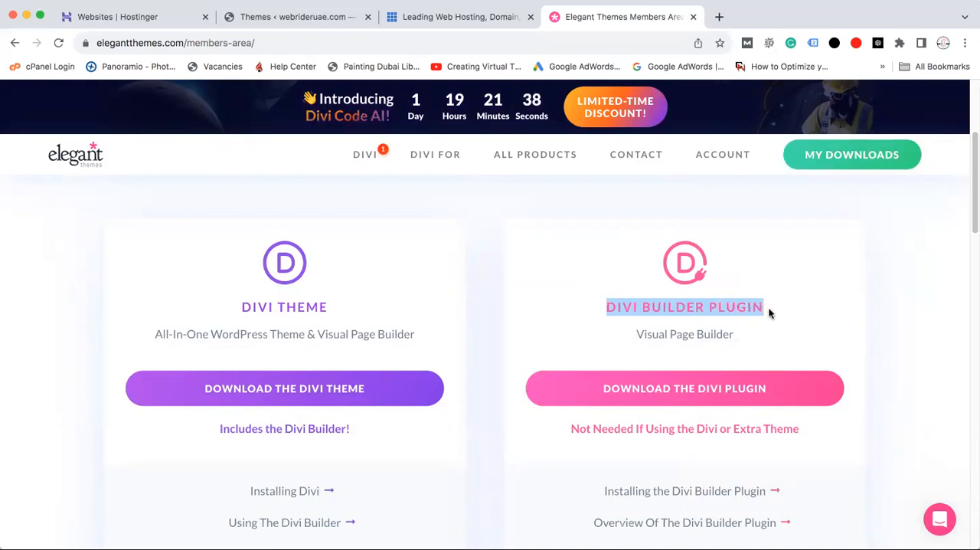
{"action": "left_click", "coordinate": [778, 303]}
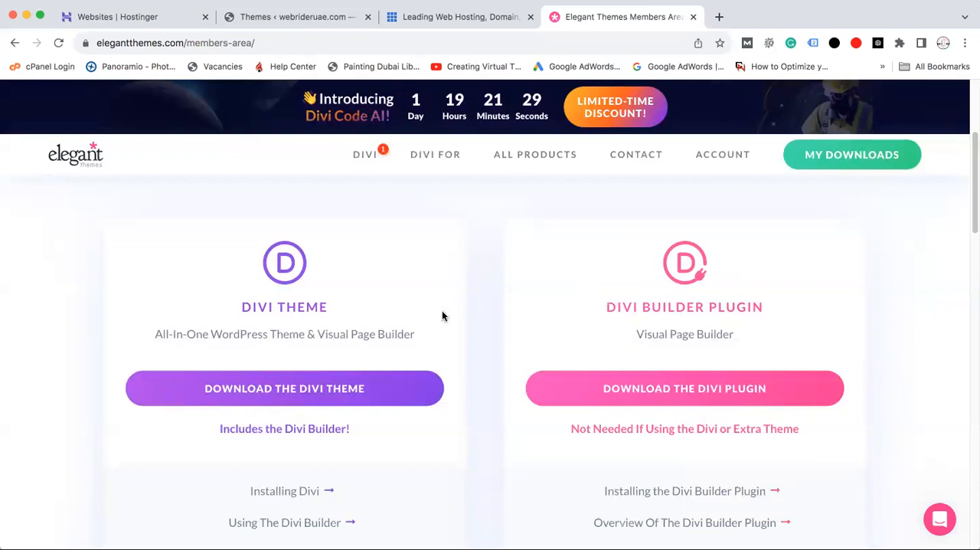
{"action": "left_click_drag", "start_coordinate": [603, 307], "coordinate": [775, 311]}
{"action": "left_click", "coordinate": [710, 301]}
{"action": "left_click_drag", "start_coordinate": [610, 304], "coordinate": [777, 318]}
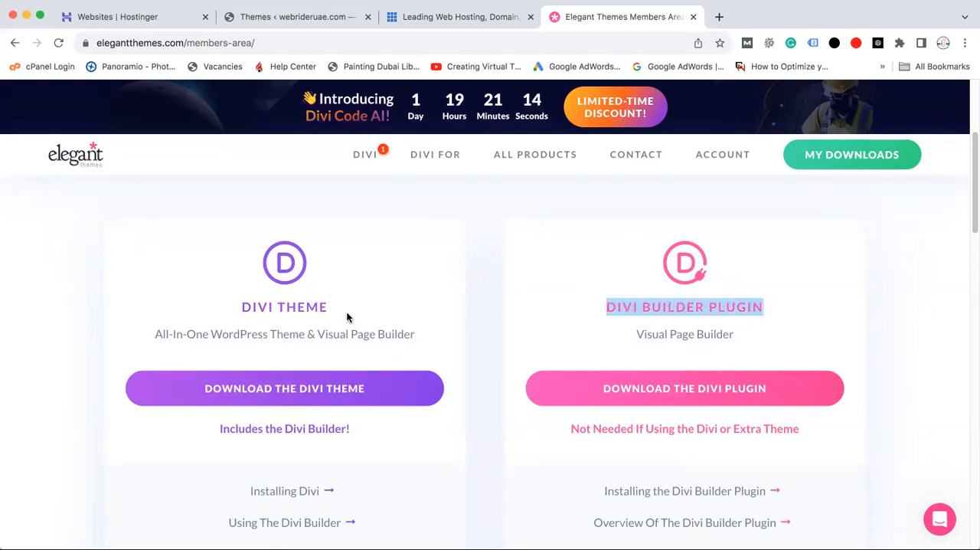
{"action": "left_click", "coordinate": [372, 276]}
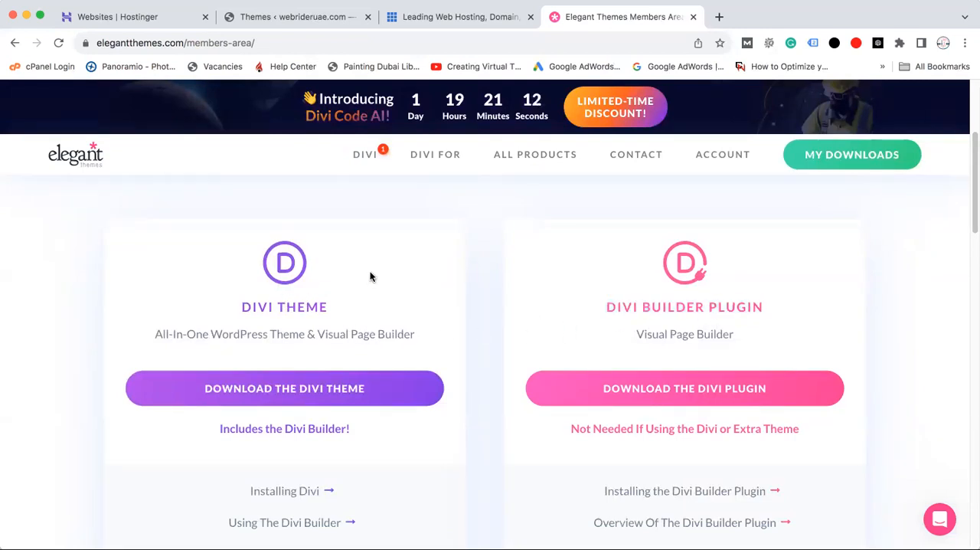
{"action": "double_click", "coordinate": [715, 328]}
{"action": "triple_click", "coordinate": [715, 328]}
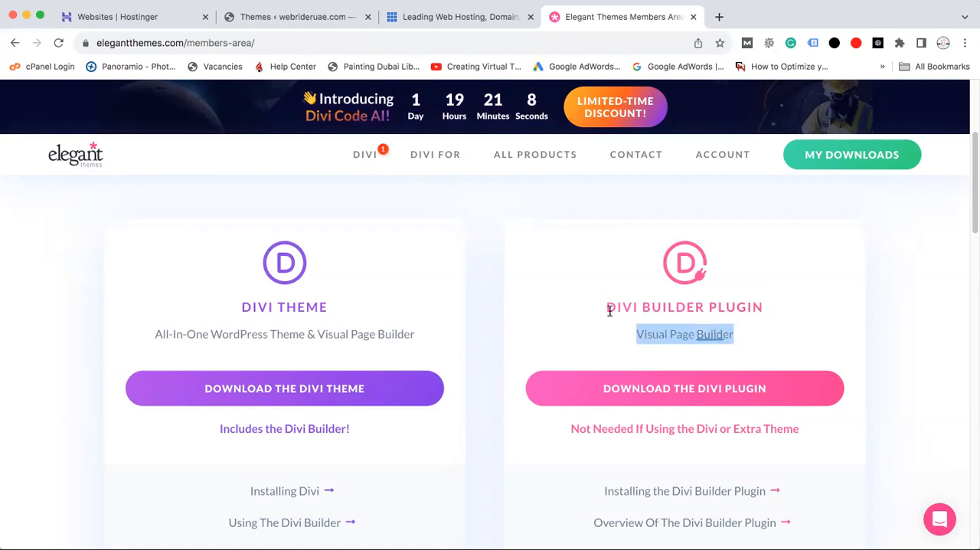
{"action": "left_click", "coordinate": [484, 291]}
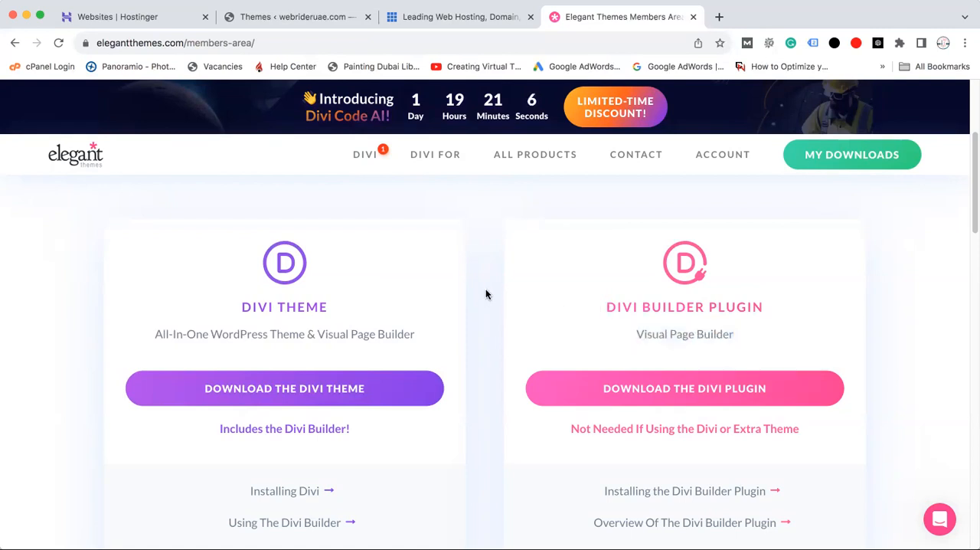
Go to My Downloads and look through the themes and plugins offered there
{"action": "left_click", "coordinate": [870, 157]}
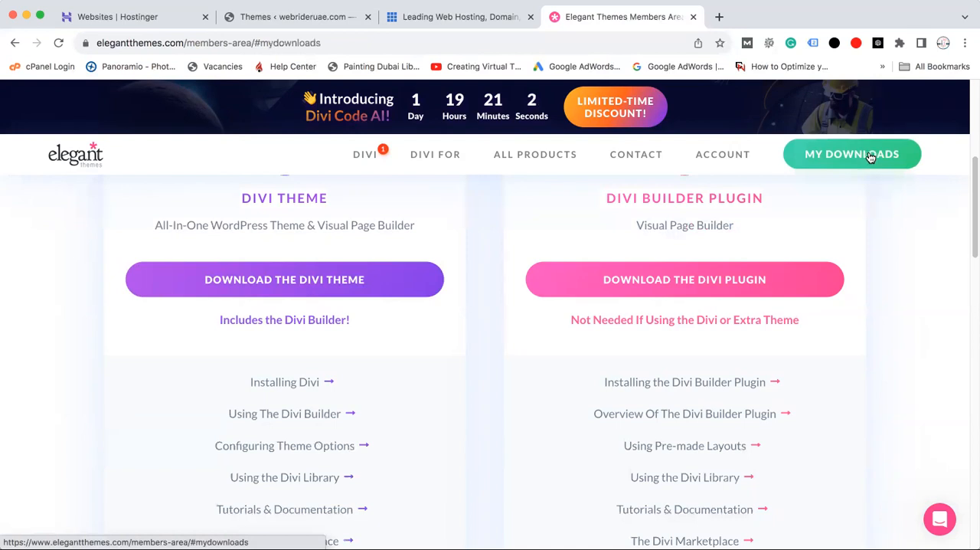
{"action": "left_click_drag", "start_coordinate": [973, 192], "coordinate": [972, 258]}
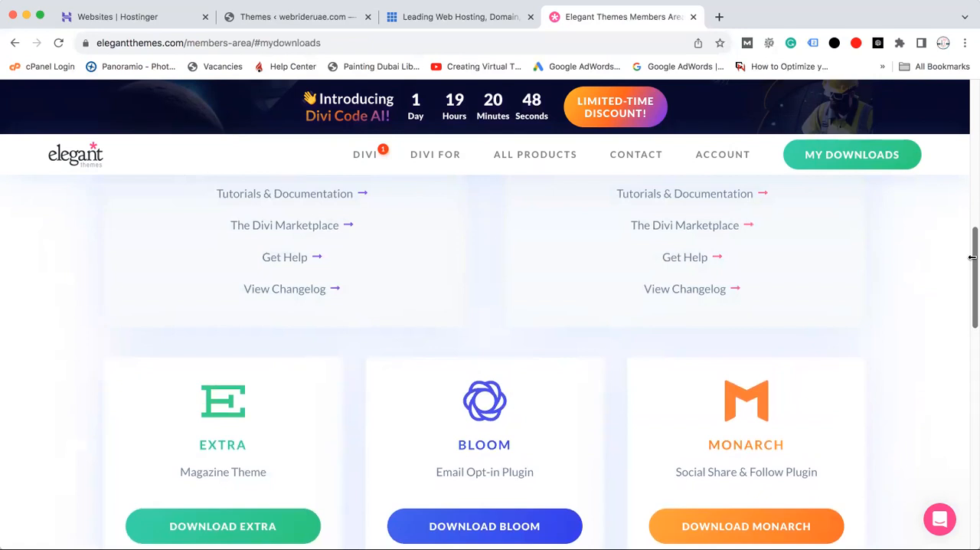
{"action": "scroll", "coordinate": [972, 257], "scroll_direction": "up", "scroll_amount": 2}
{"action": "left_click_drag", "start_coordinate": [972, 263], "coordinate": [971, 116]}
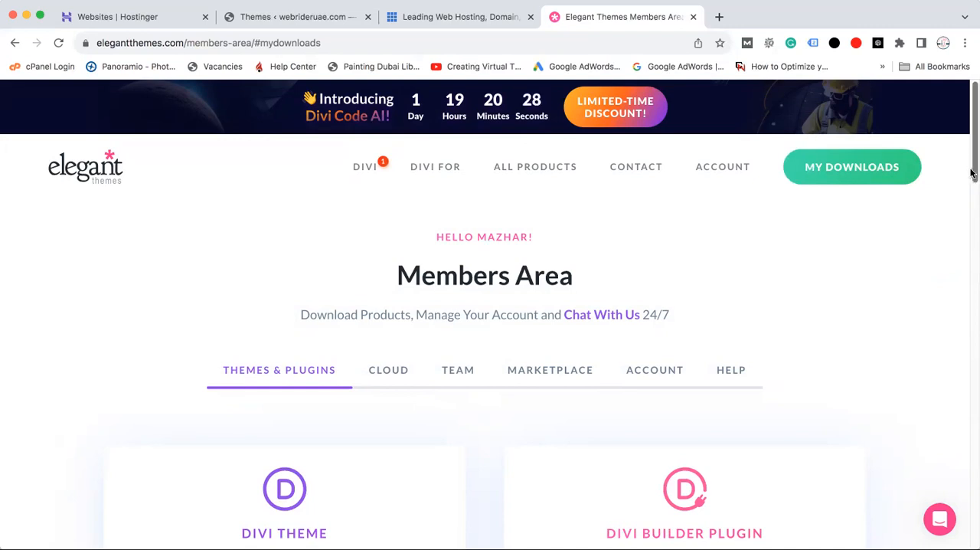
{"action": "left_click_drag", "start_coordinate": [973, 169], "coordinate": [973, 219]}
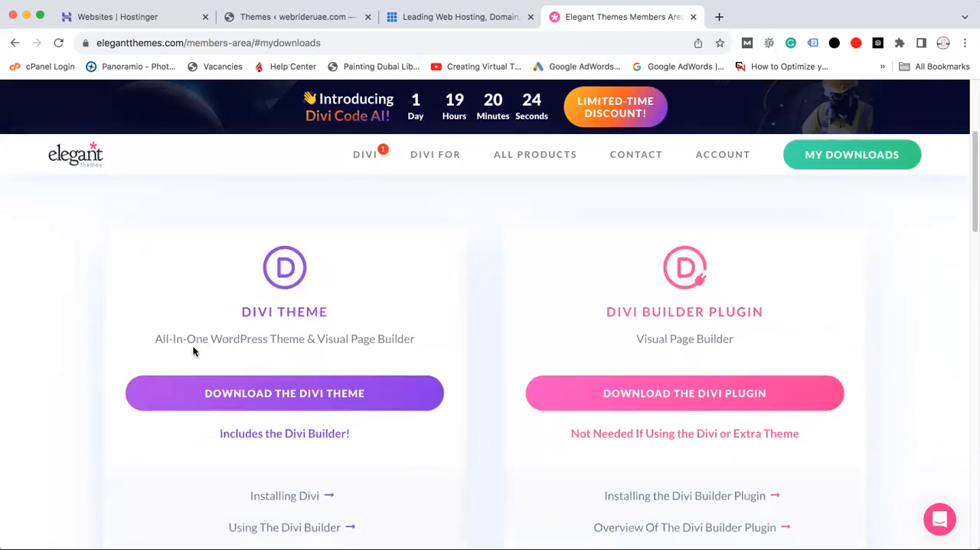
Compare the description of the Divi Theme with that of the Divi Builder Plugin
{"action": "left_click_drag", "start_coordinate": [155, 338], "coordinate": [404, 351]}
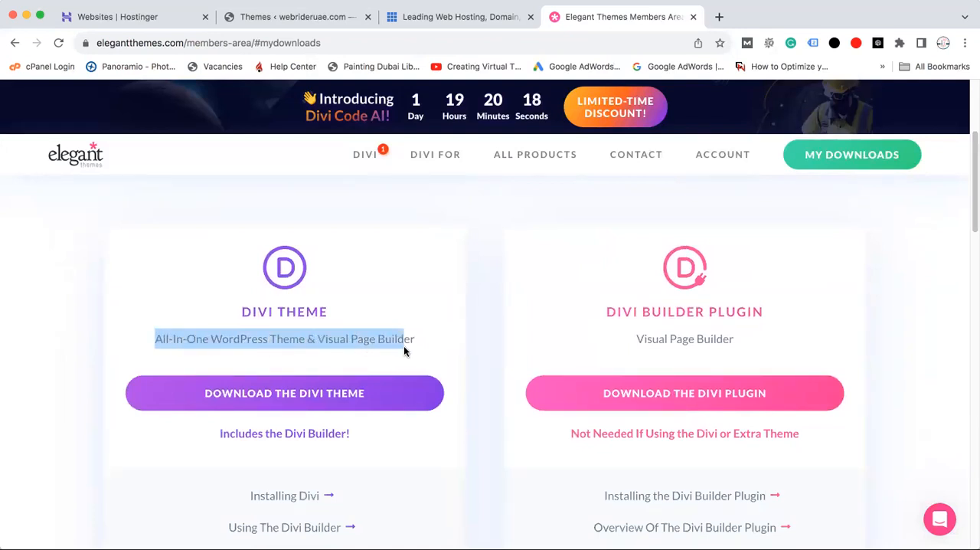
{"action": "left_click", "coordinate": [350, 342]}
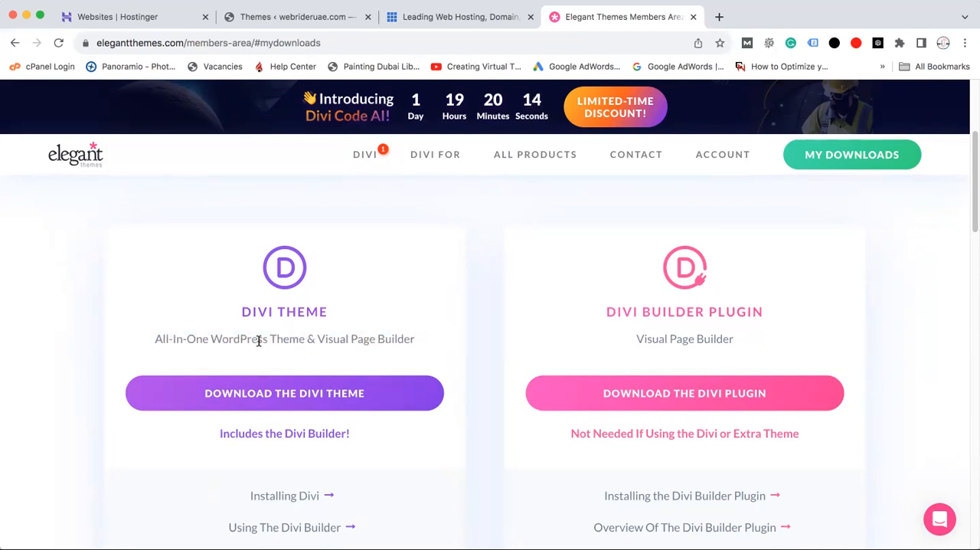
{"action": "left_click_drag", "start_coordinate": [162, 339], "coordinate": [422, 340]}
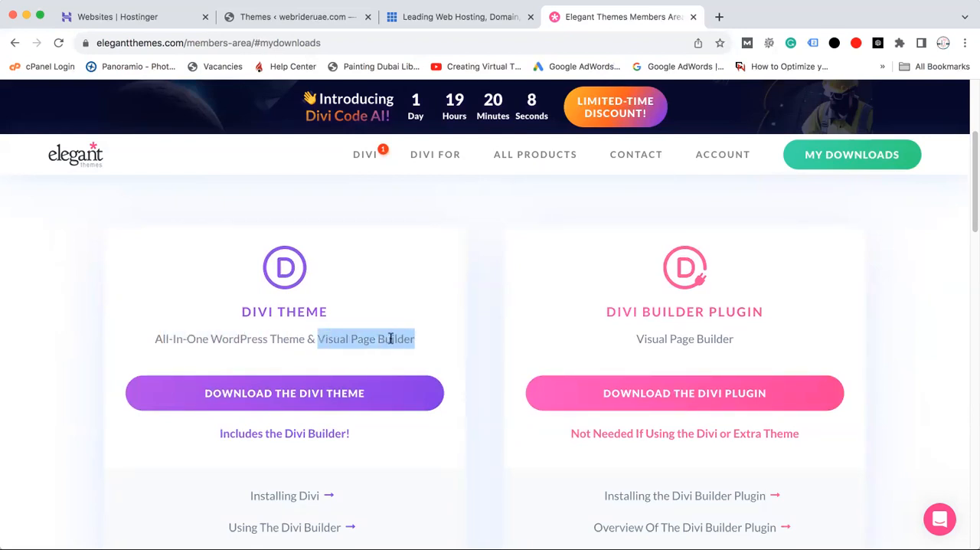
{"action": "left_click", "coordinate": [391, 339]}
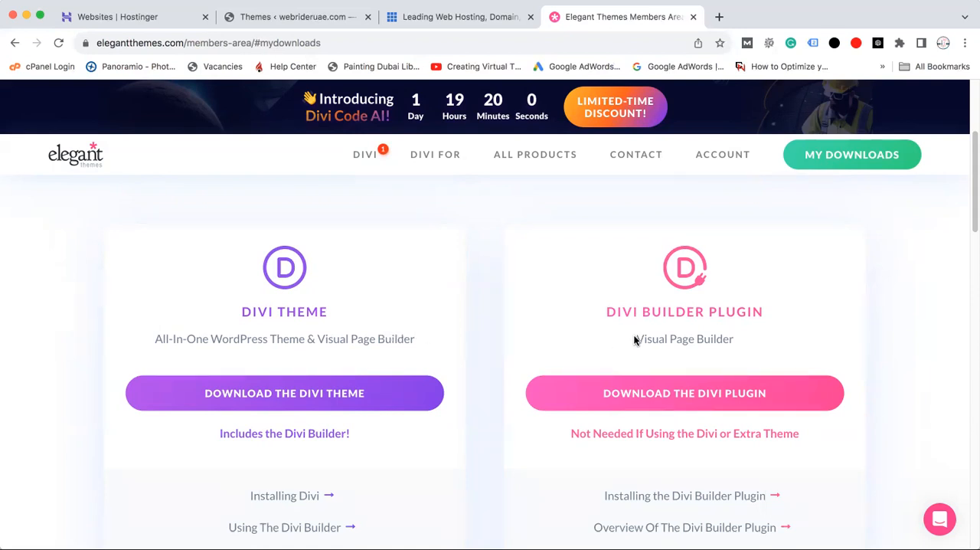
{"action": "left_click_drag", "start_coordinate": [635, 338], "coordinate": [743, 342]}
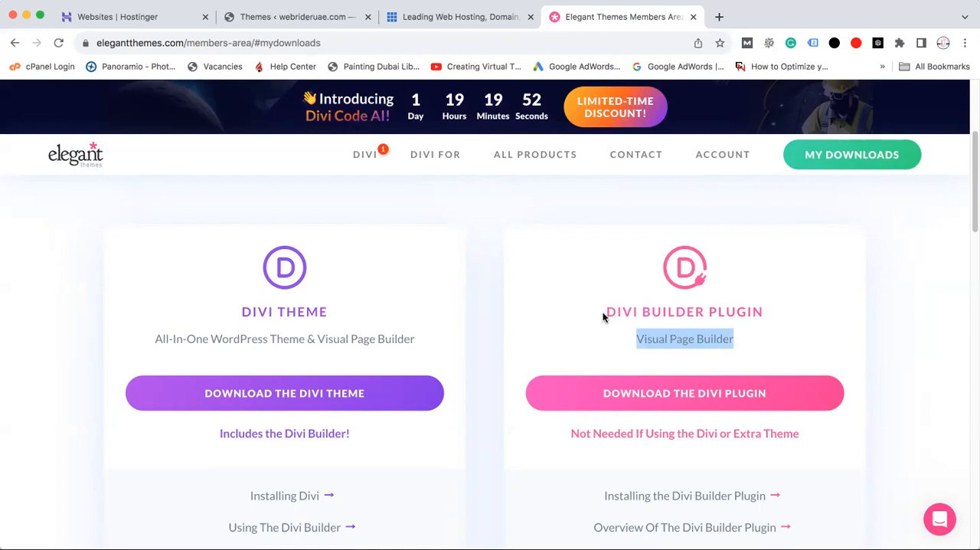
{"action": "left_click", "coordinate": [562, 337]}
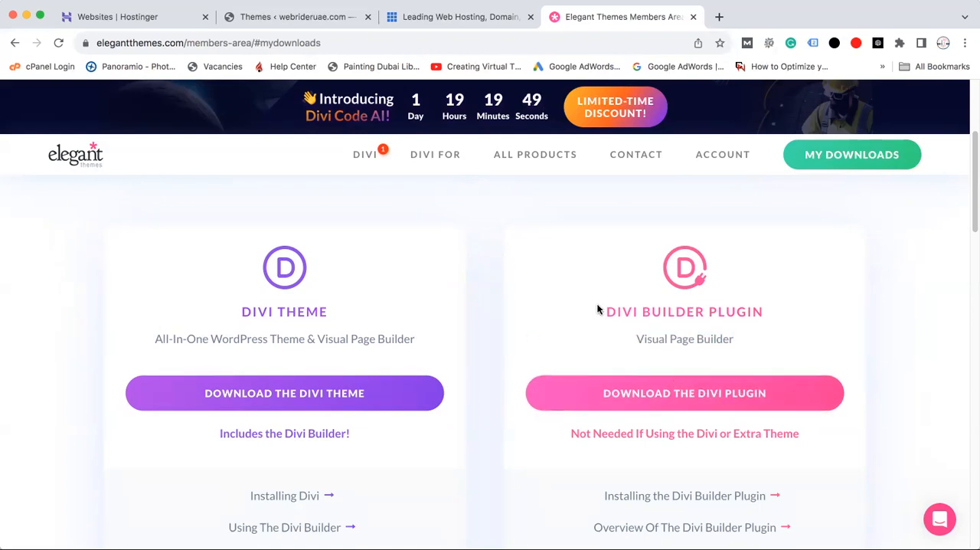
{"action": "left_click_drag", "start_coordinate": [598, 311], "coordinate": [802, 311]}
{"action": "left_click", "coordinate": [656, 339]}
Examine the two parts of the Divi Theme's description, the all-in-one WordPress theme and the Visual Page Builder
{"action": "left_click_drag", "start_coordinate": [154, 339], "coordinate": [421, 348]}
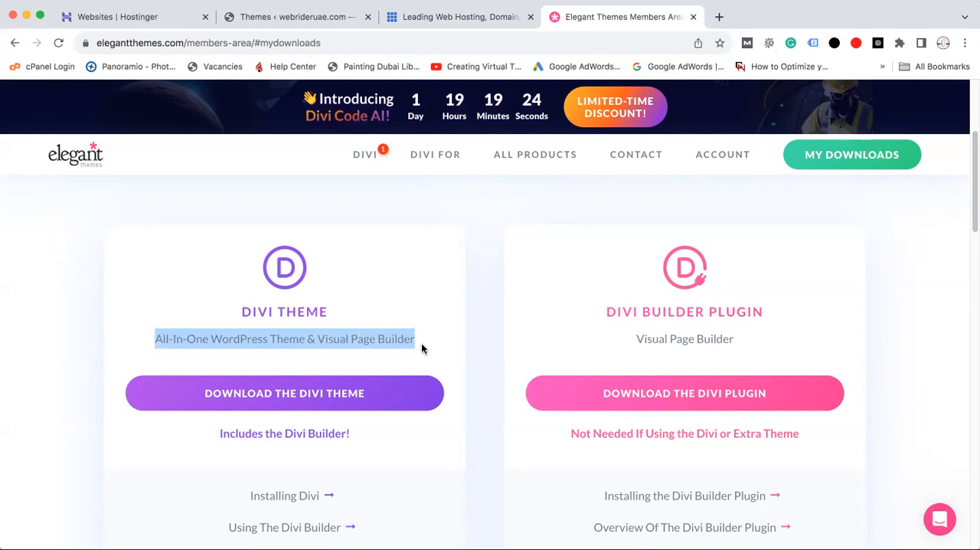
{"action": "left_click", "coordinate": [333, 338]}
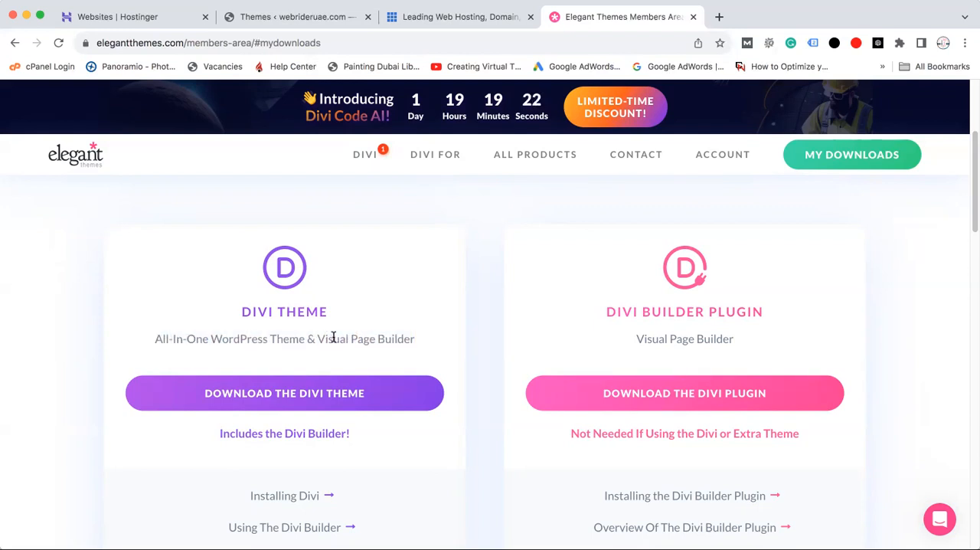
{"action": "left_click_drag", "start_coordinate": [167, 337], "coordinate": [305, 338]}
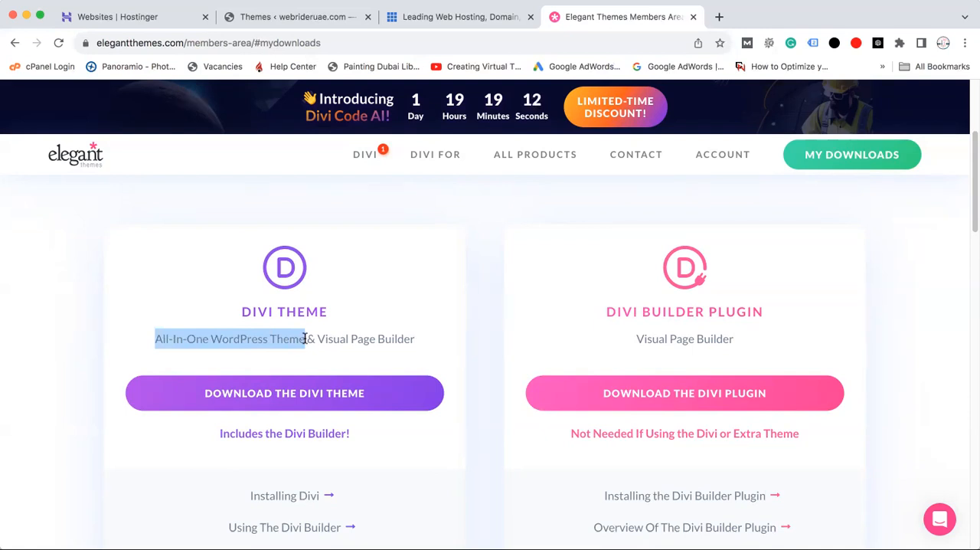
{"action": "left_click", "coordinate": [317, 338]}
{"action": "left_click_drag", "start_coordinate": [319, 338], "coordinate": [415, 339]}
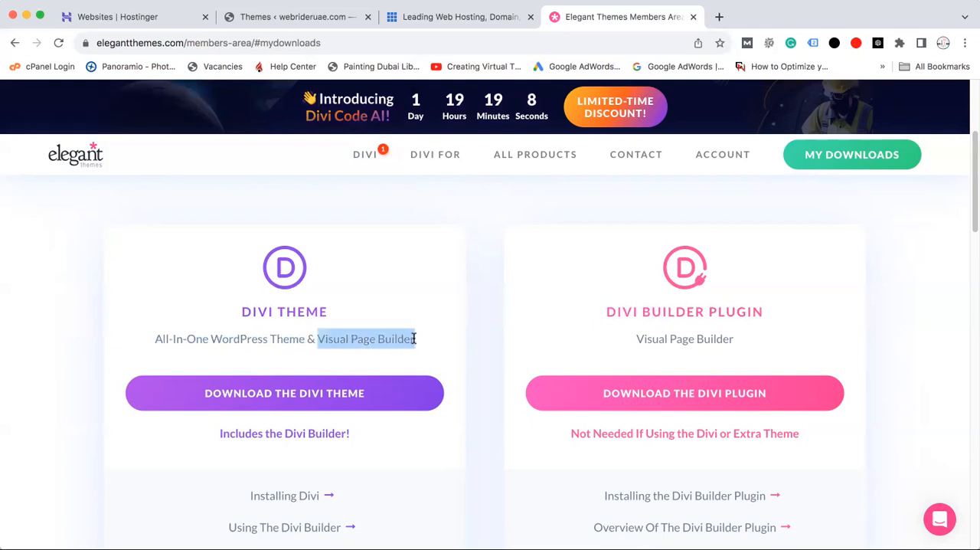
{"action": "left_click", "coordinate": [354, 338]}
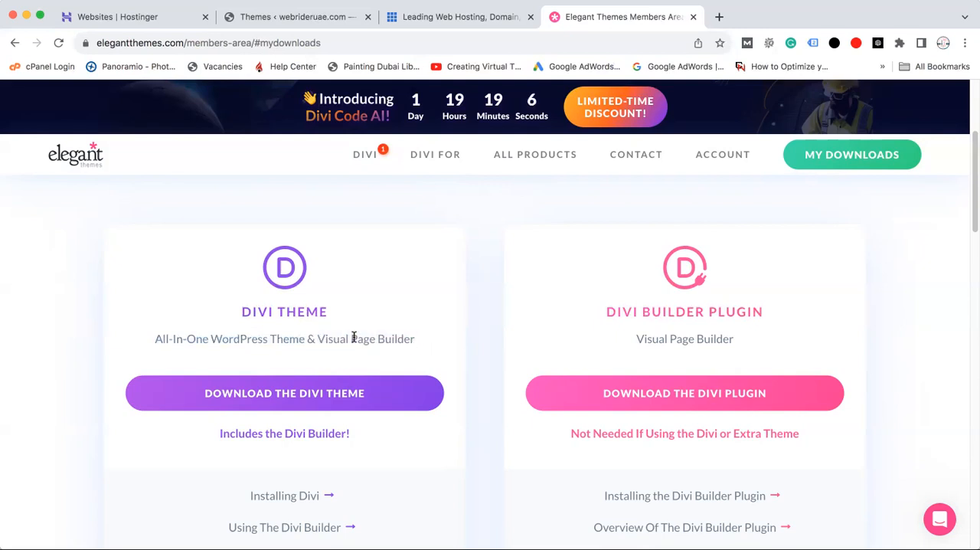
{"action": "left_click_drag", "start_coordinate": [318, 338], "coordinate": [416, 346]}
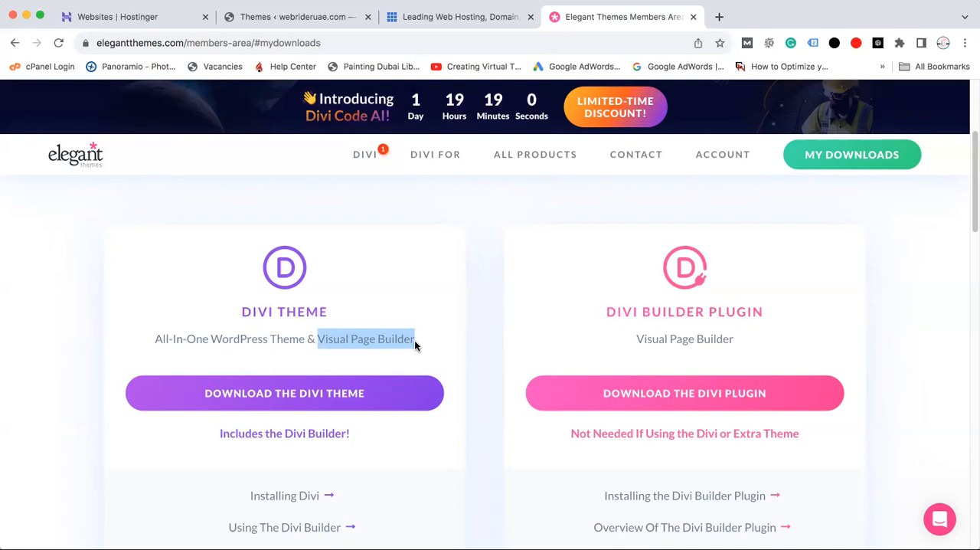
{"action": "left_click", "coordinate": [337, 339]}
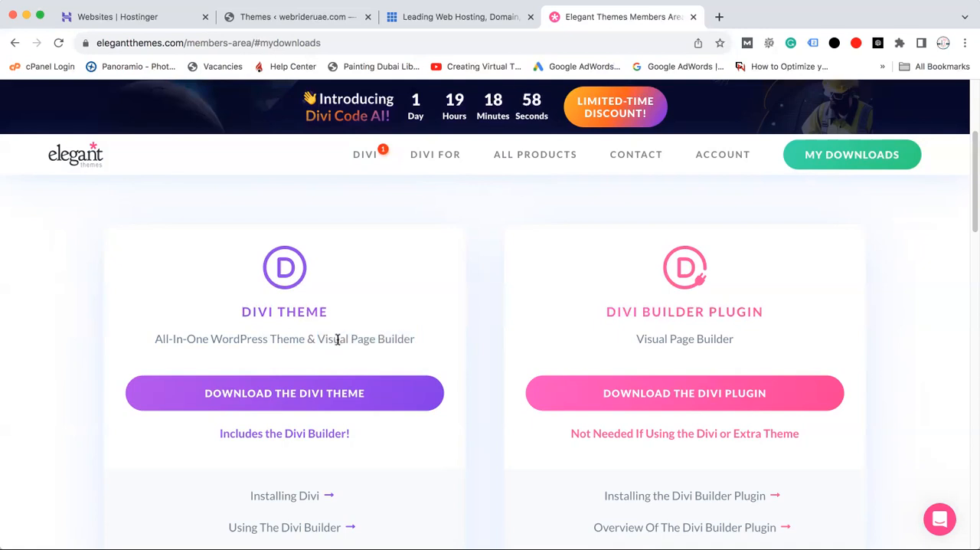
{"action": "left_click_drag", "start_coordinate": [318, 339], "coordinate": [349, 339]}
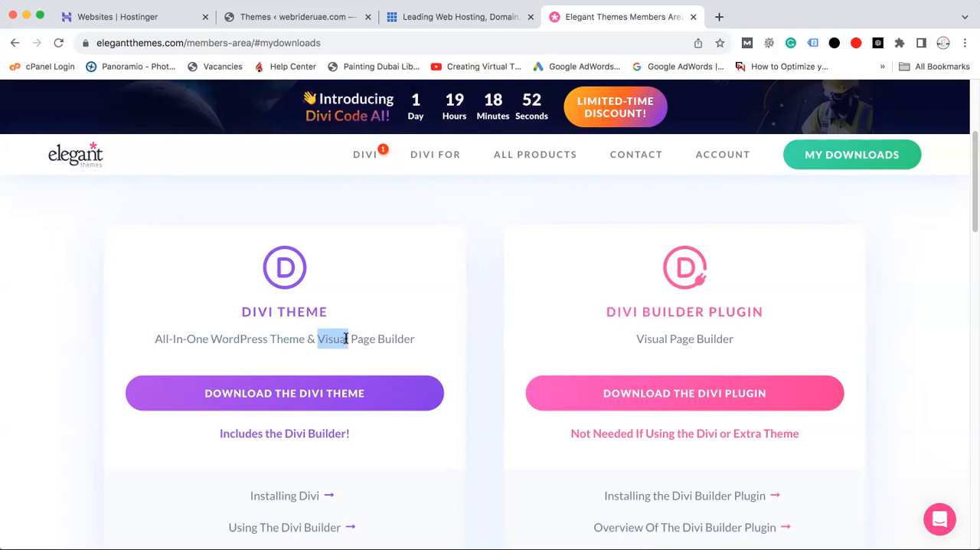
{"action": "left_click", "coordinate": [337, 339]}
{"action": "left_click_drag", "start_coordinate": [319, 338], "coordinate": [419, 342]}
{"action": "double_click", "coordinate": [358, 338]}
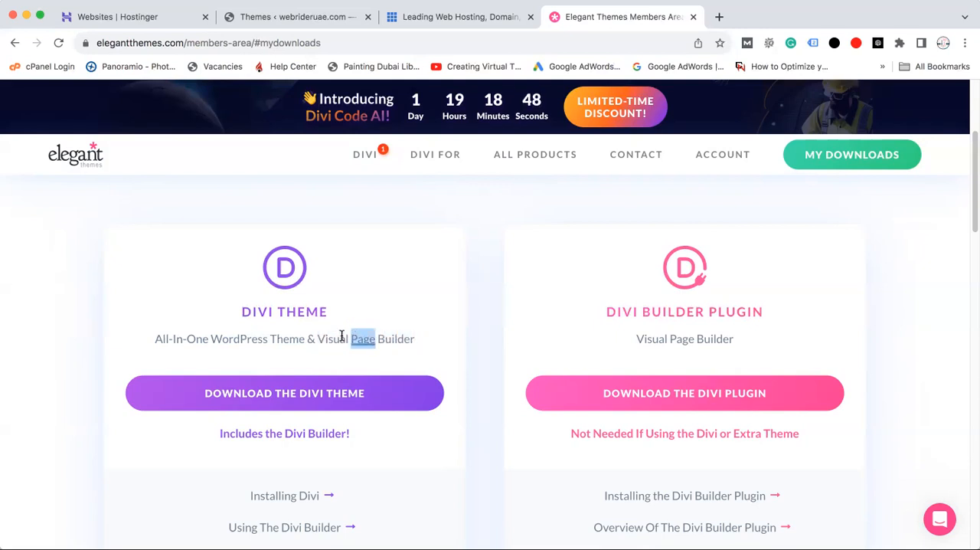
Review the Divi Builder Plugin's title and description once more against the Divi Theme's description
{"action": "left_click_drag", "start_coordinate": [635, 340], "coordinate": [740, 345]}
{"action": "left_click", "coordinate": [793, 320]}
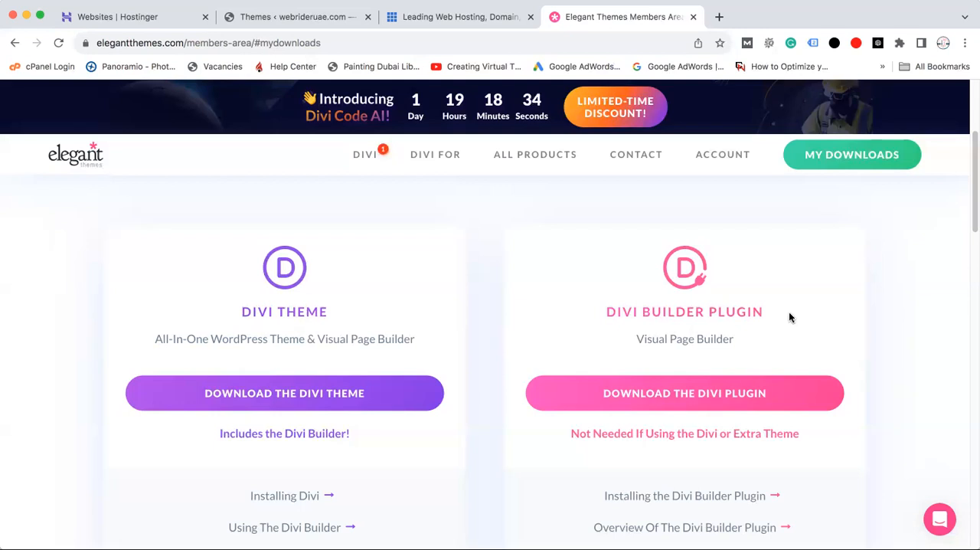
{"action": "left_click_drag", "start_coordinate": [606, 311], "coordinate": [785, 320]}
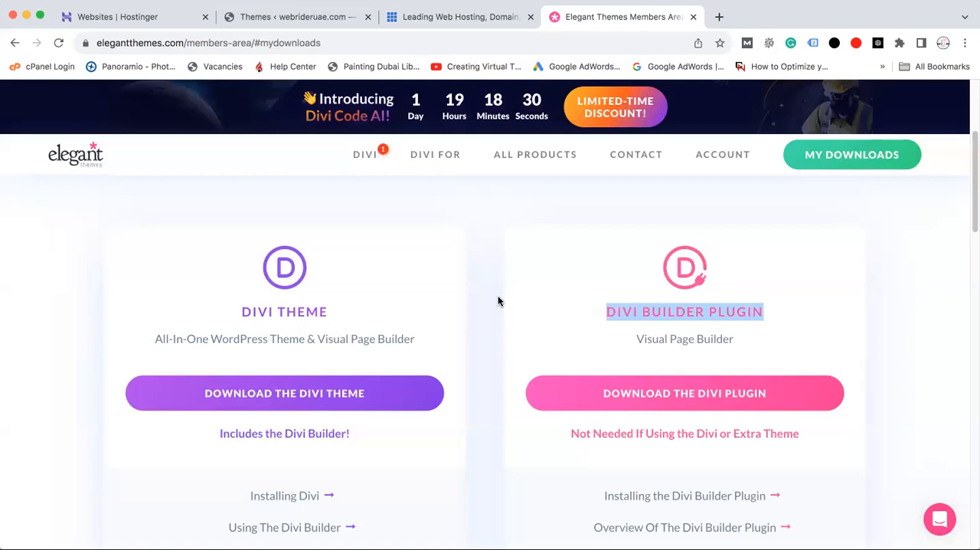
{"action": "left_click_drag", "start_coordinate": [610, 327], "coordinate": [767, 323]}
{"action": "left_click_drag", "start_coordinate": [154, 339], "coordinate": [425, 346]}
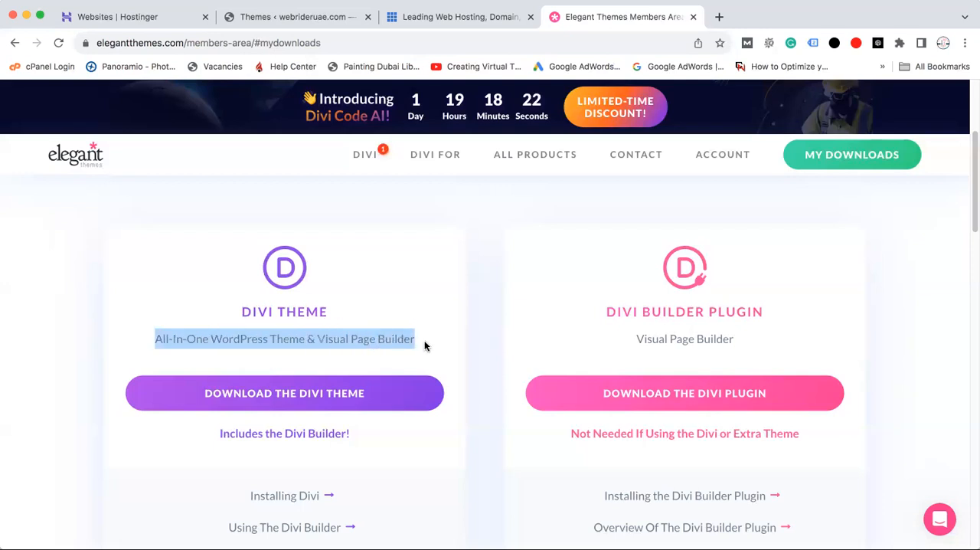
{"action": "left_click", "coordinate": [638, 309]}
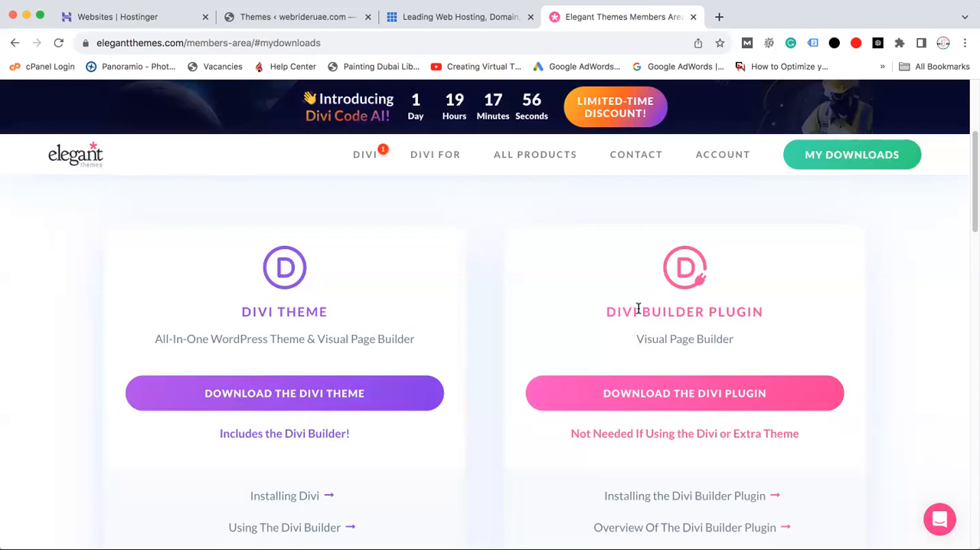
{"action": "left_click_drag", "start_coordinate": [618, 309], "coordinate": [753, 318]}
{"action": "left_click", "coordinate": [689, 324]}
Go back to the webrideruae.com Themes page and examine the active theme's name and details
{"action": "left_click", "coordinate": [275, 16]}
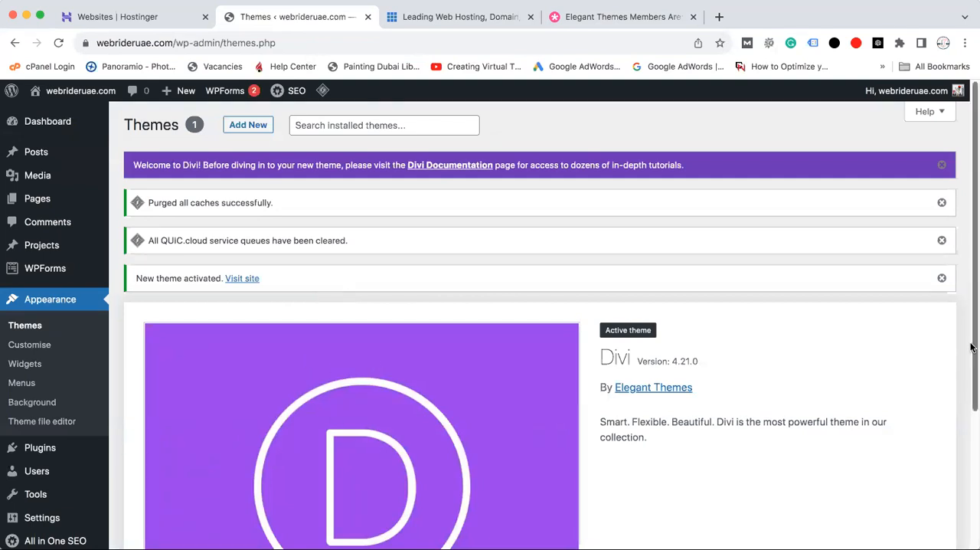
{"action": "left_click_drag", "start_coordinate": [971, 340], "coordinate": [972, 422]}
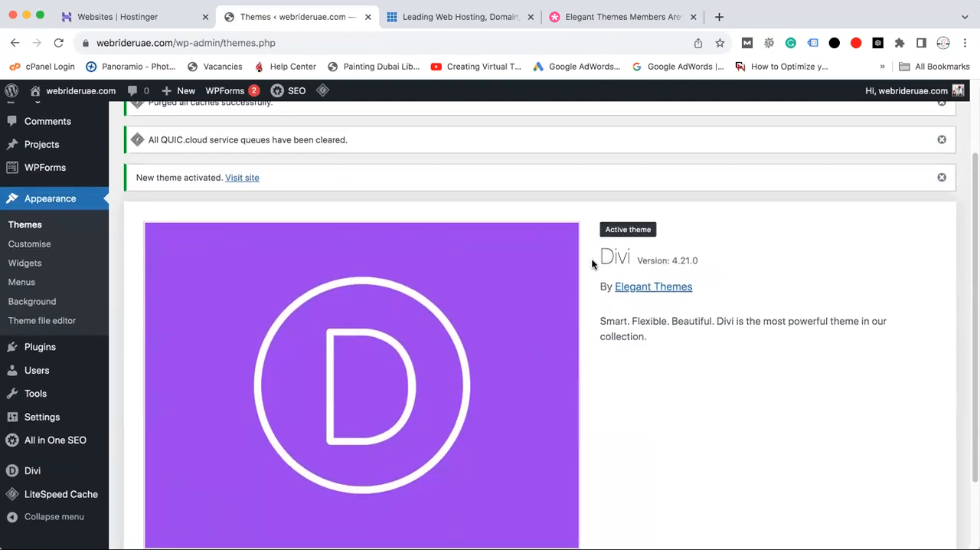
{"action": "left_click_drag", "start_coordinate": [596, 259], "coordinate": [632, 259]}
{"action": "triple_click", "coordinate": [617, 256]}
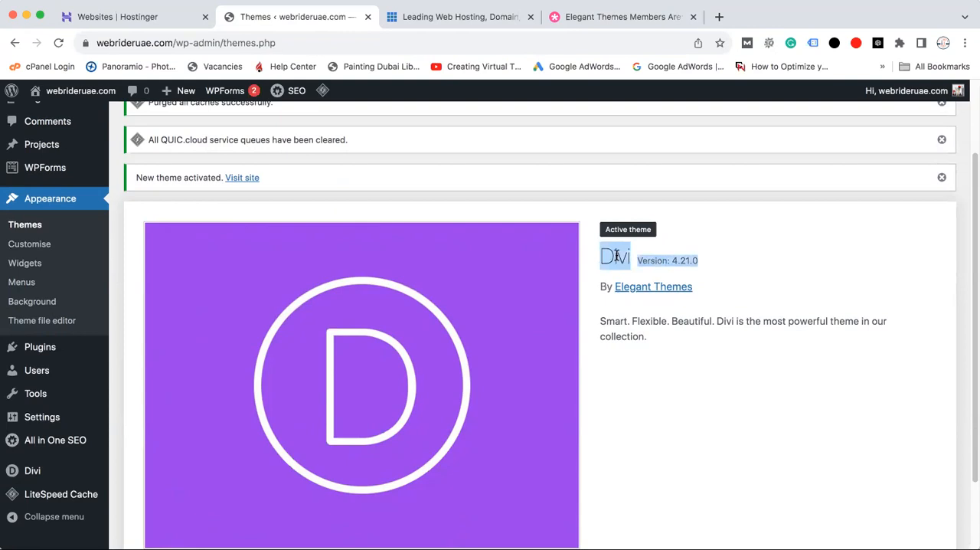
{"action": "left_click", "coordinate": [618, 257]}
{"action": "left_click_drag", "start_coordinate": [600, 258], "coordinate": [629, 259]}
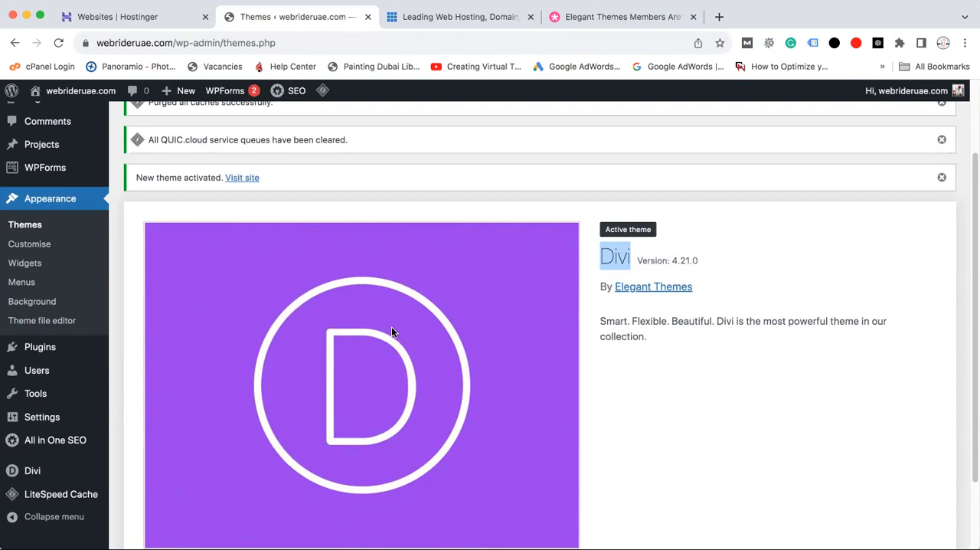
Add the Twenty Twenty-Three theme to the site and activate it in place of Divi
{"action": "left_click_drag", "start_coordinate": [970, 356], "coordinate": [972, 256]}
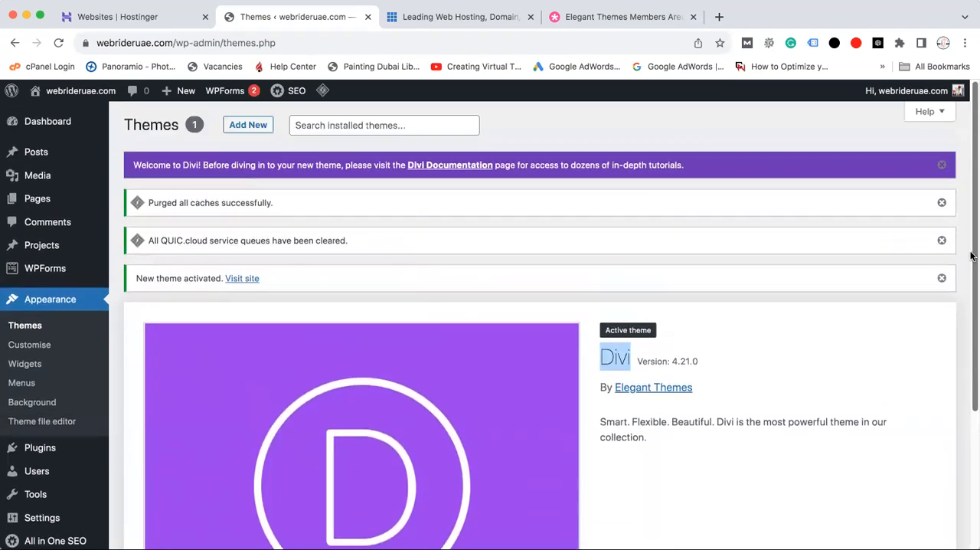
{"action": "left_click", "coordinate": [247, 126]}
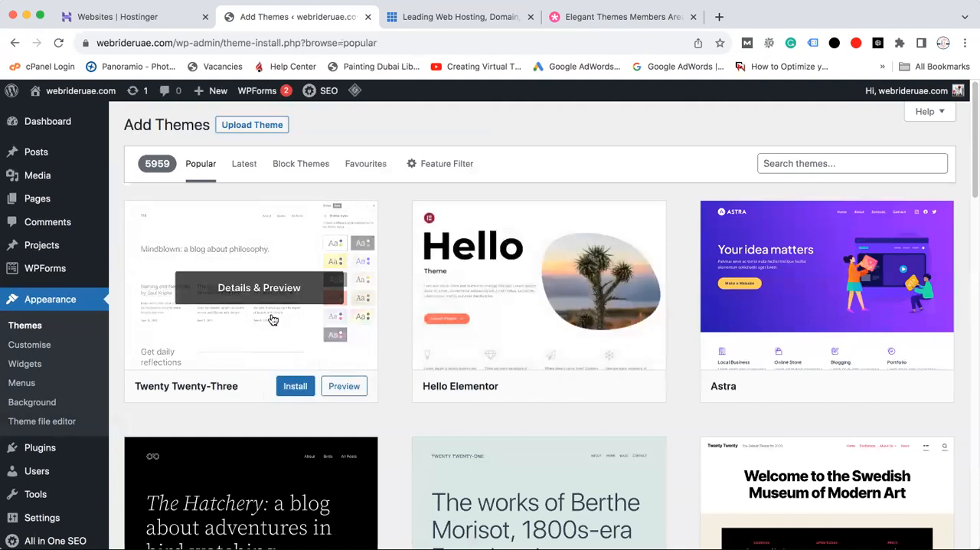
{"action": "left_click", "coordinate": [295, 388]}
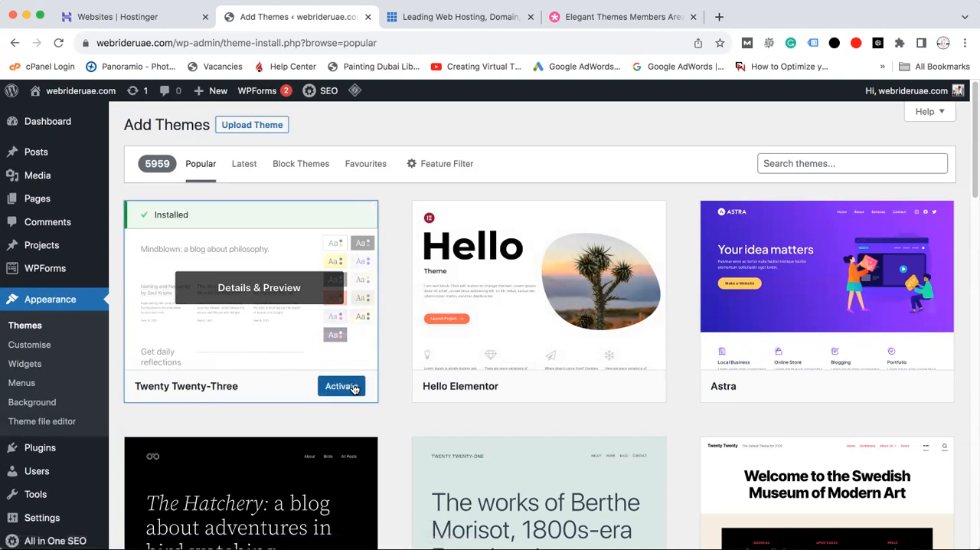
{"action": "left_click", "coordinate": [354, 389]}
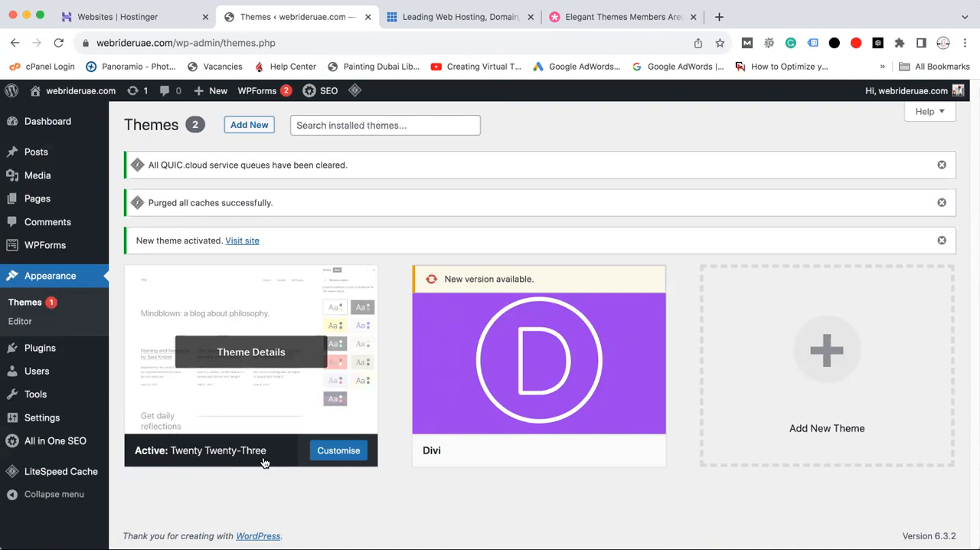
Open the Privacy Policy page for editing from the list of all pages and dismiss the block editor welcome guide
{"action": "mouse_move", "coordinate": [42, 205]}
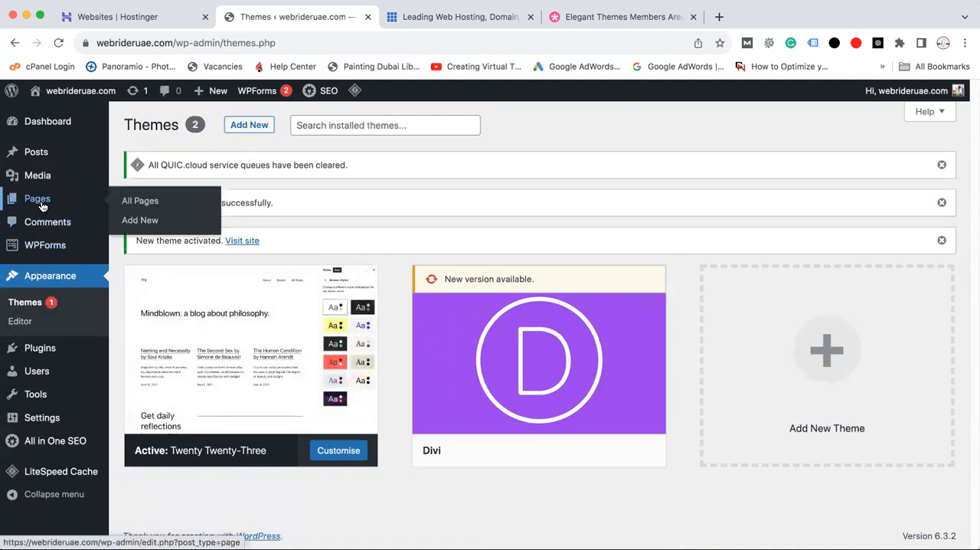
{"action": "left_click", "coordinate": [138, 203]}
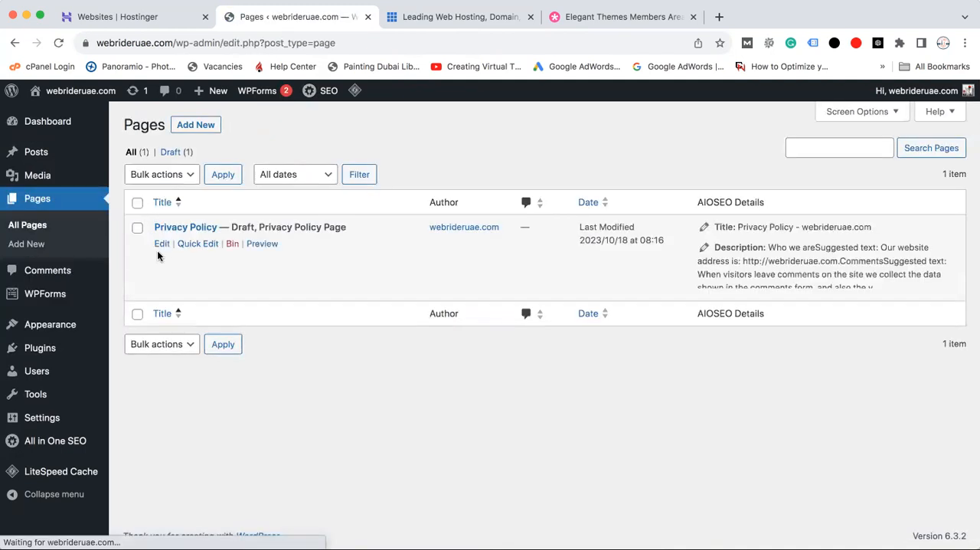
{"action": "left_click", "coordinate": [160, 244]}
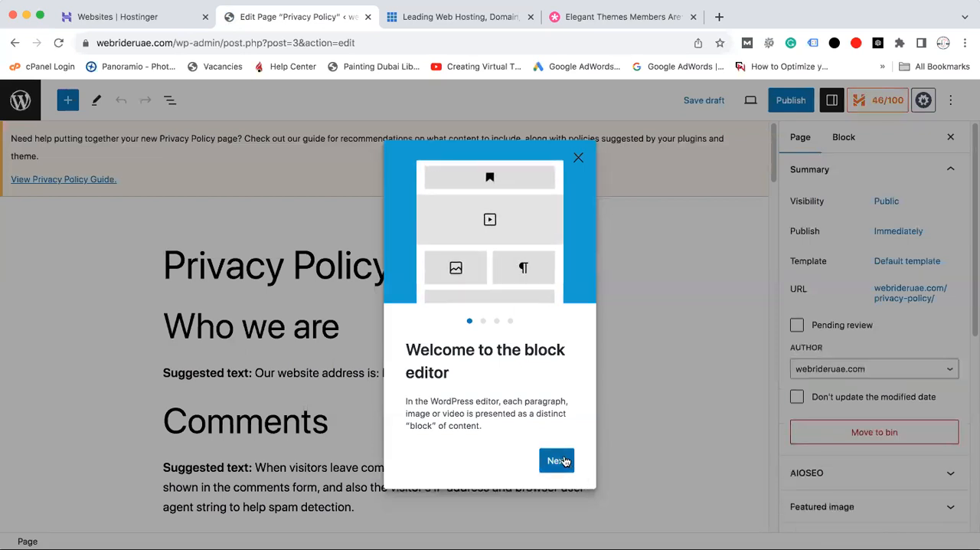
{"action": "left_click", "coordinate": [557, 461]}
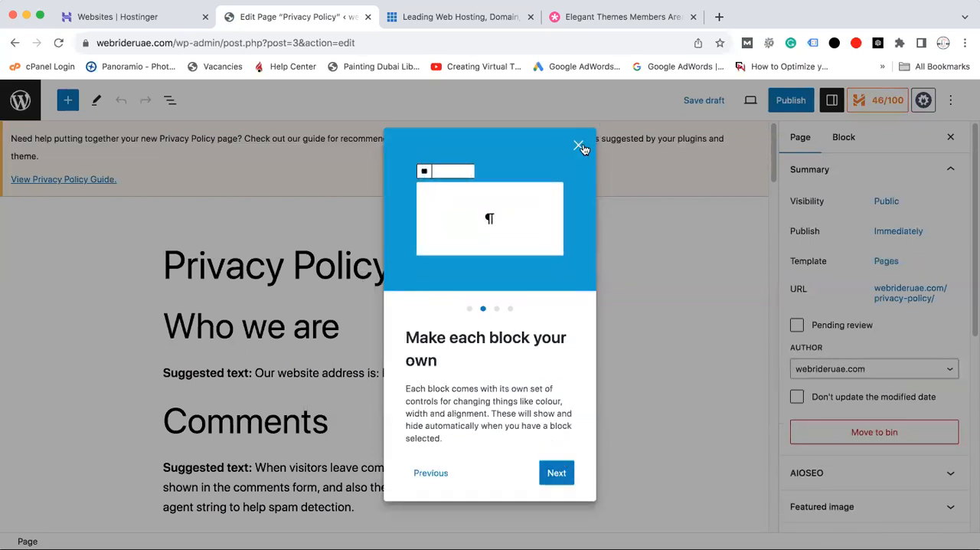
{"action": "left_click", "coordinate": [579, 145]}
{"action": "mouse_move", "coordinate": [772, 154]}
{"action": "left_mouse_down"}
{"action": "mouse_move", "coordinate": [772, 279]}
{"action": "mouse_move", "coordinate": [776, 135]}
{"action": "left_mouse_up"}
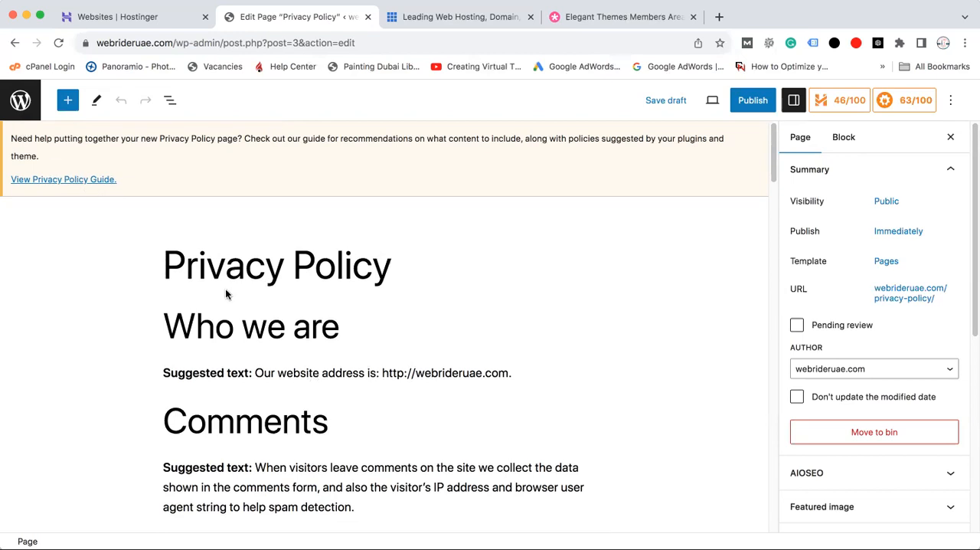
Examine the Privacy Policy page's title, "Who we are" heading and suggested text as blocks in the default editor
{"action": "left_click_drag", "start_coordinate": [164, 264], "coordinate": [227, 268]}
{"action": "left_click", "coordinate": [438, 296]}
{"action": "left_click_drag", "start_coordinate": [196, 327], "coordinate": [286, 334]}
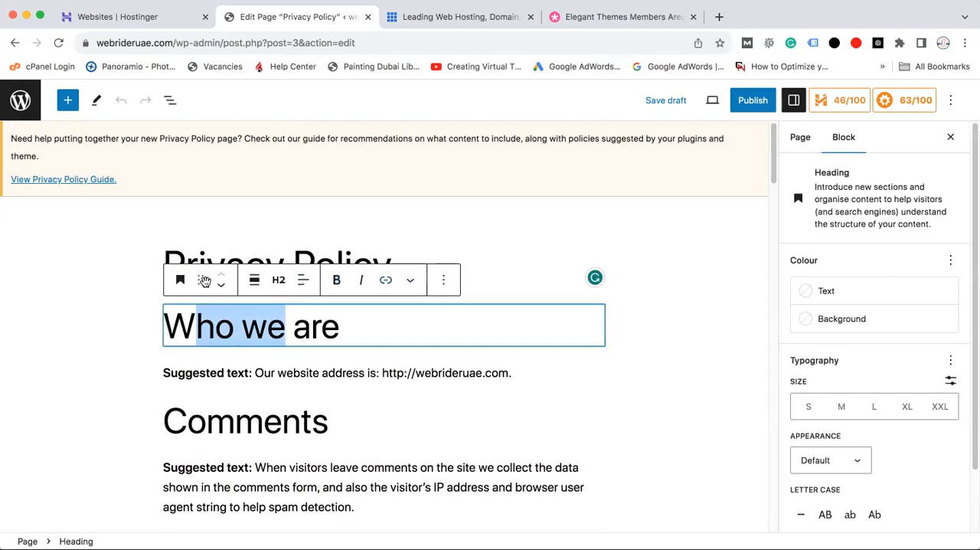
{"action": "left_click", "coordinate": [236, 373]}
{"action": "triple_click", "coordinate": [236, 373]}
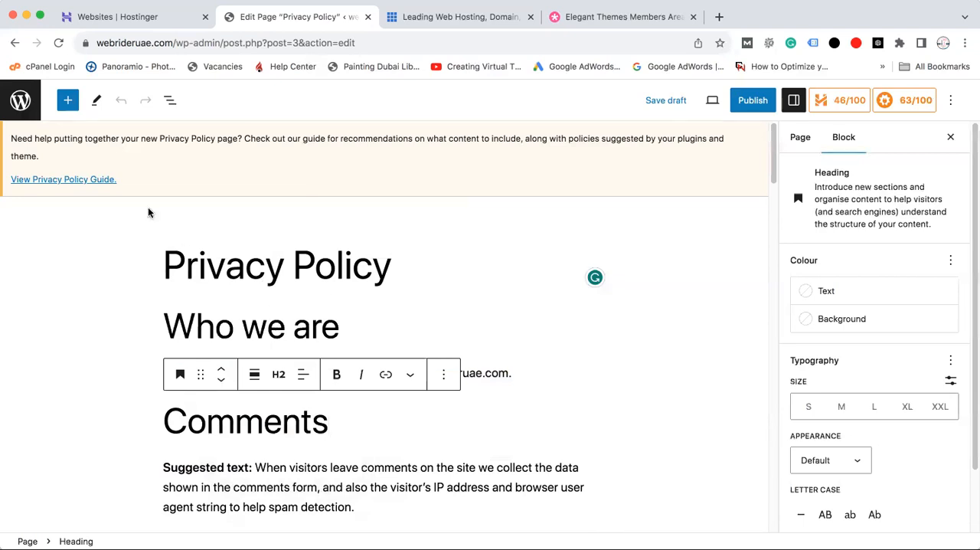
Switch to the Elegant Themes members area and review the Divi Builder Plugin's title and Visual Page Builder description
{"action": "left_click", "coordinate": [617, 16]}
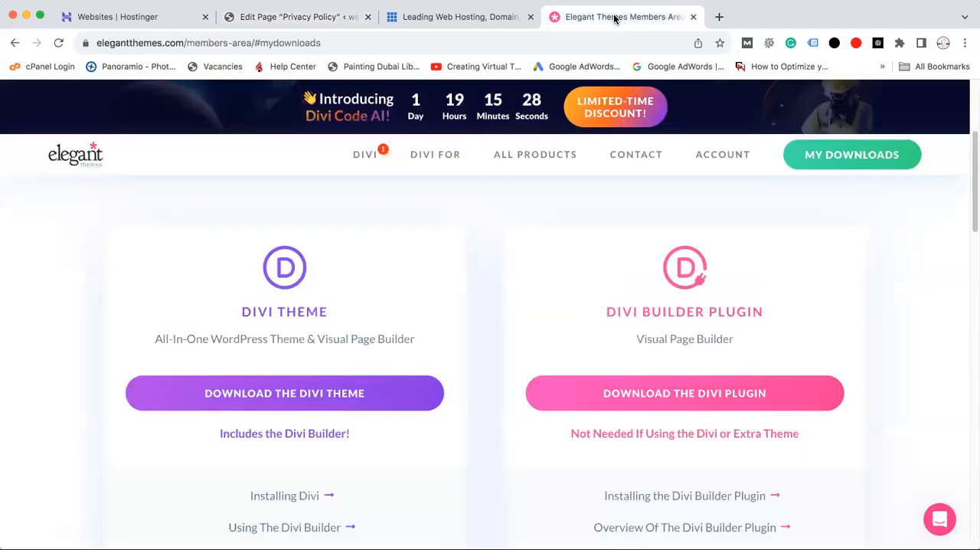
{"action": "left_click_drag", "start_coordinate": [606, 306], "coordinate": [782, 319]}
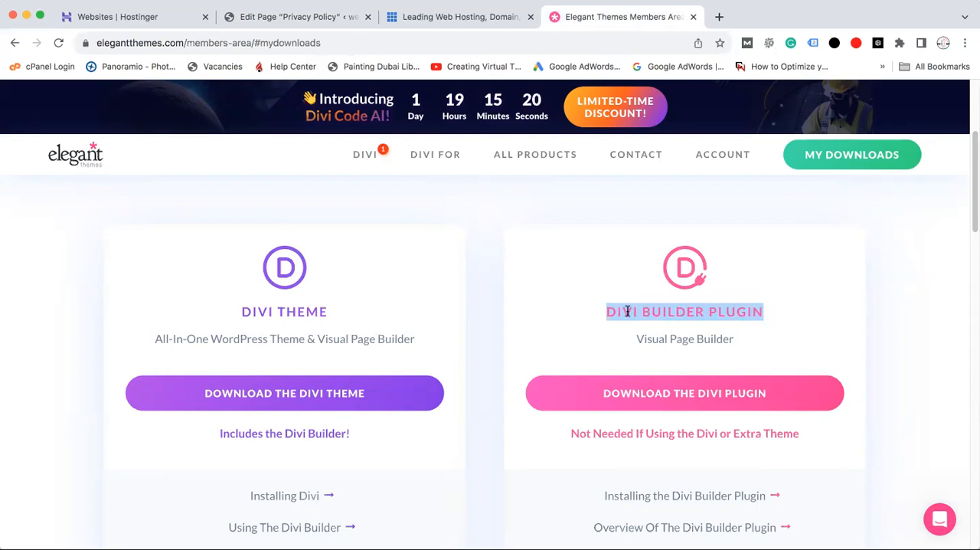
{"action": "left_click", "coordinate": [749, 330]}
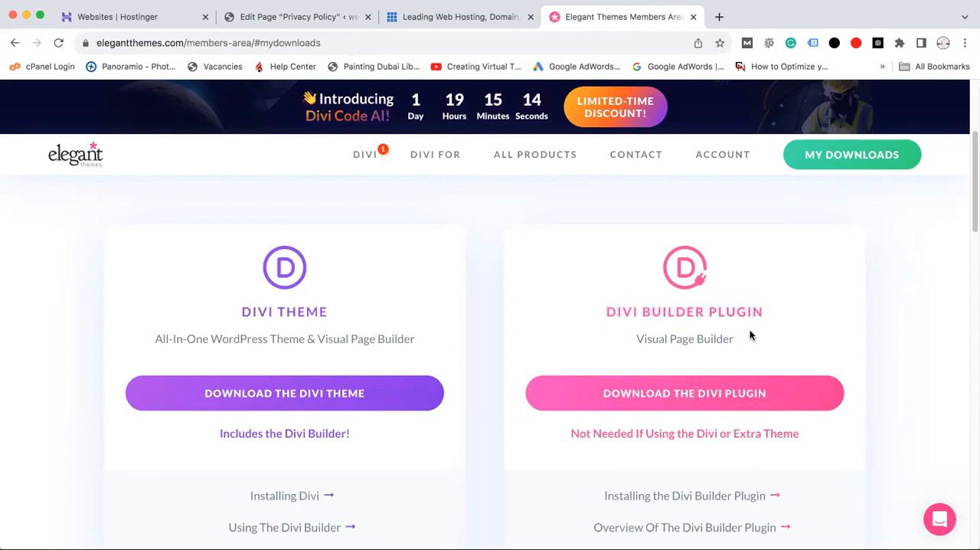
{"action": "left_click_drag", "start_coordinate": [604, 312], "coordinate": [740, 334]}
{"action": "left_click", "coordinate": [806, 330]}
Leave the Privacy Policy editor for the WordPress pages list and dismiss the QUIC.cloud and cache purge notices
{"action": "left_click", "coordinate": [282, 16]}
{"action": "left_click", "coordinate": [21, 105]}
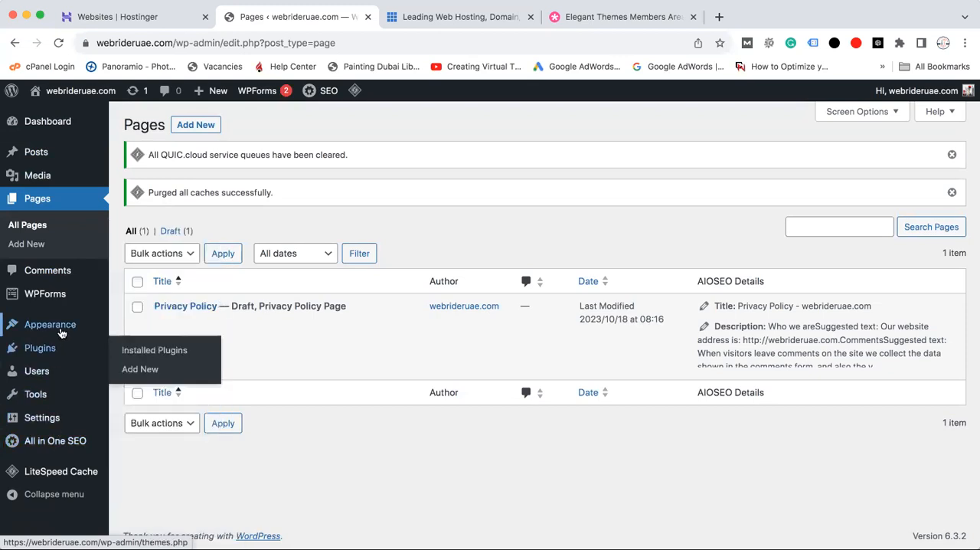
{"action": "mouse_move", "coordinate": [62, 332]}
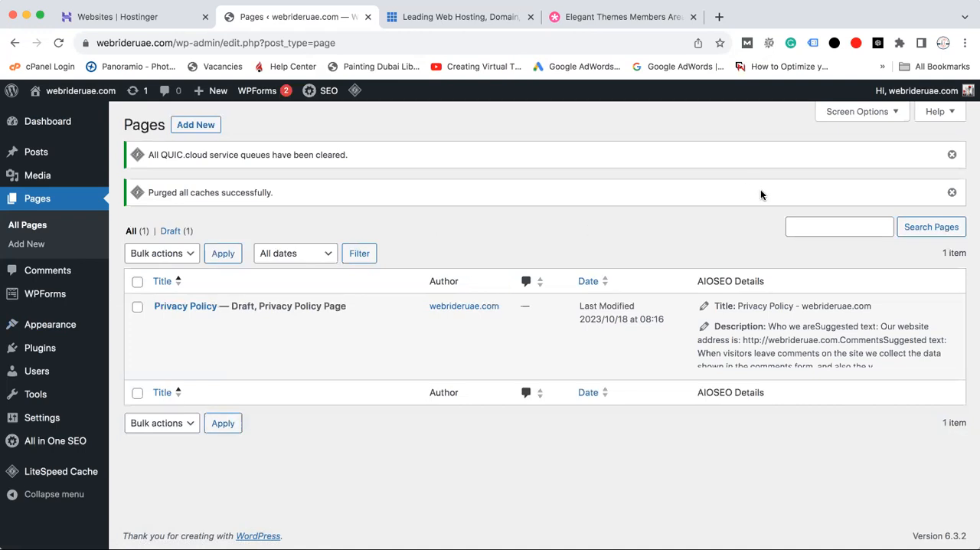
{"action": "left_click", "coordinate": [953, 156]}
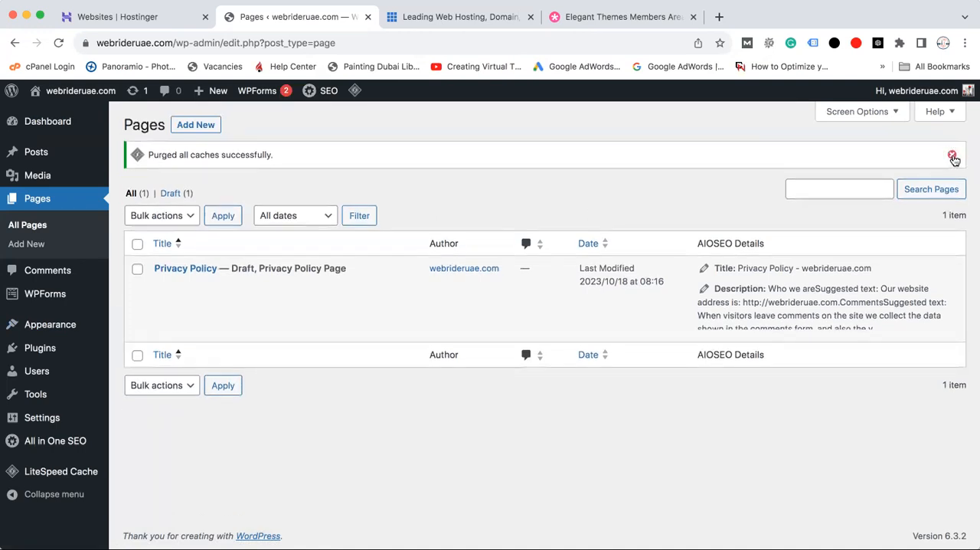
{"action": "left_click", "coordinate": [952, 155]}
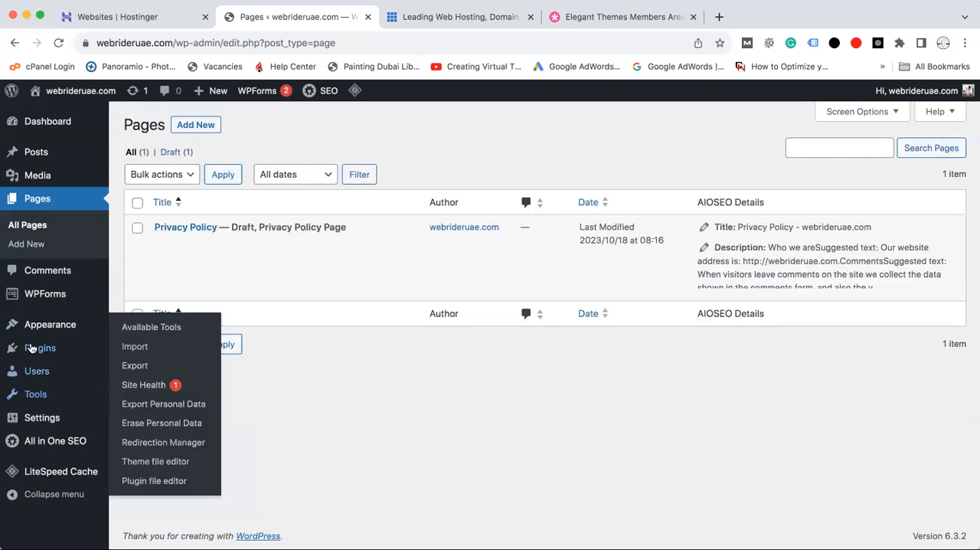
Download the Divi Builder plugin from the Elegant Themes members area
{"action": "mouse_move", "coordinate": [48, 337]}
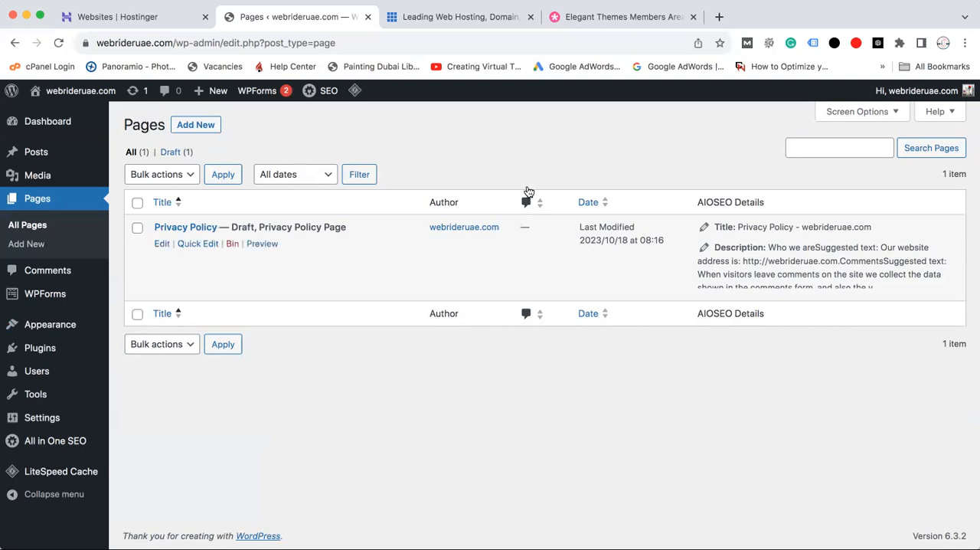
{"action": "left_click", "coordinate": [602, 16]}
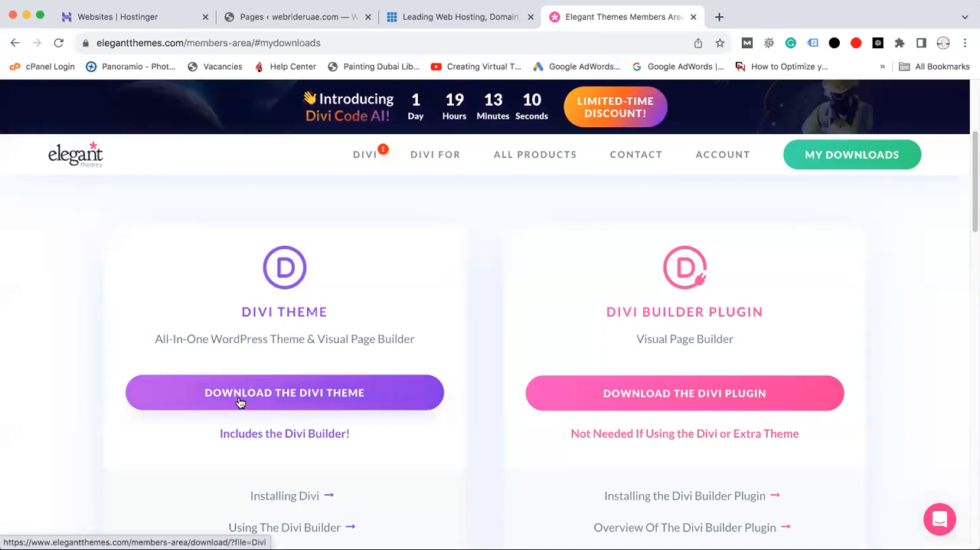
{"action": "left_click", "coordinate": [641, 404]}
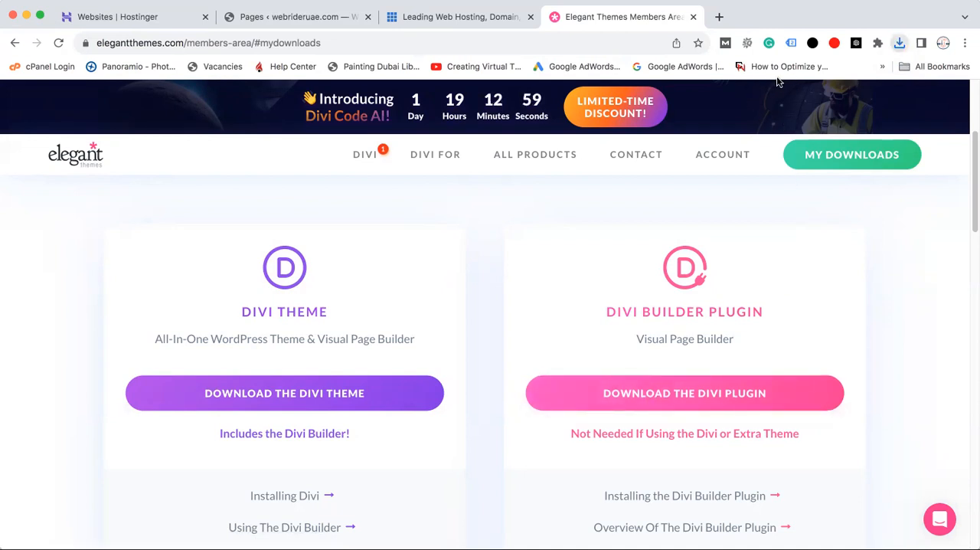
Start a new plugin upload in WordPress and choose divi-builder.zip from the Downloads folder
{"action": "left_click", "coordinate": [289, 18]}
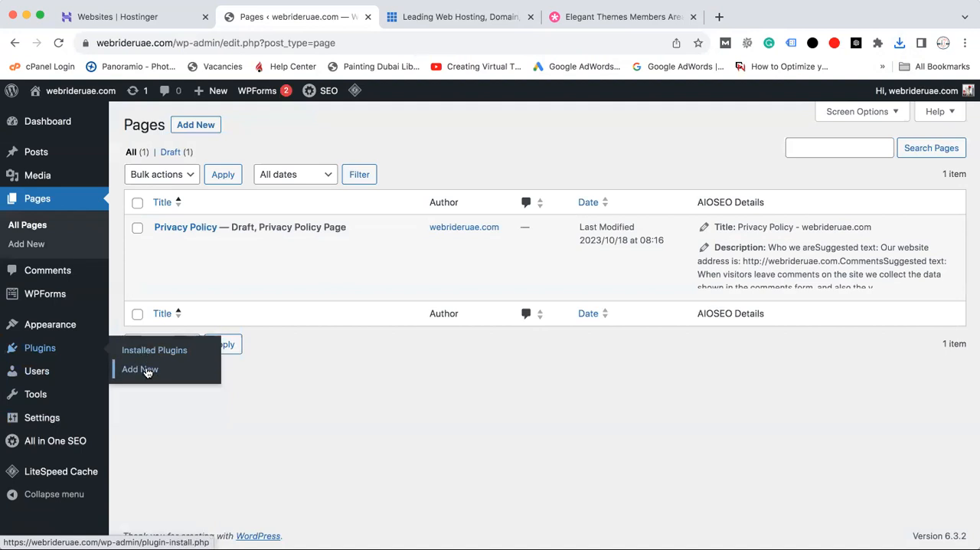
{"action": "left_click", "coordinate": [147, 370]}
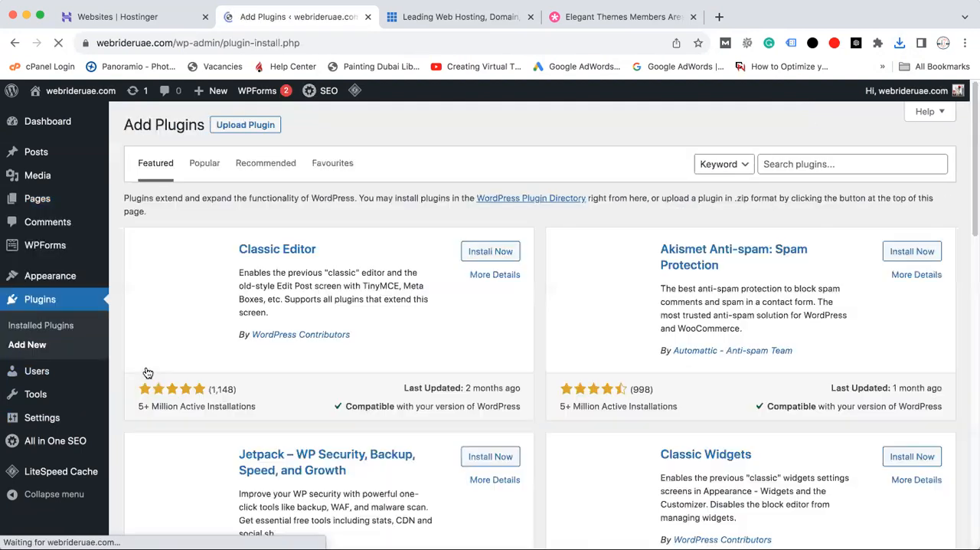
{"action": "left_click", "coordinate": [252, 124]}
{"action": "left_click", "coordinate": [441, 249]}
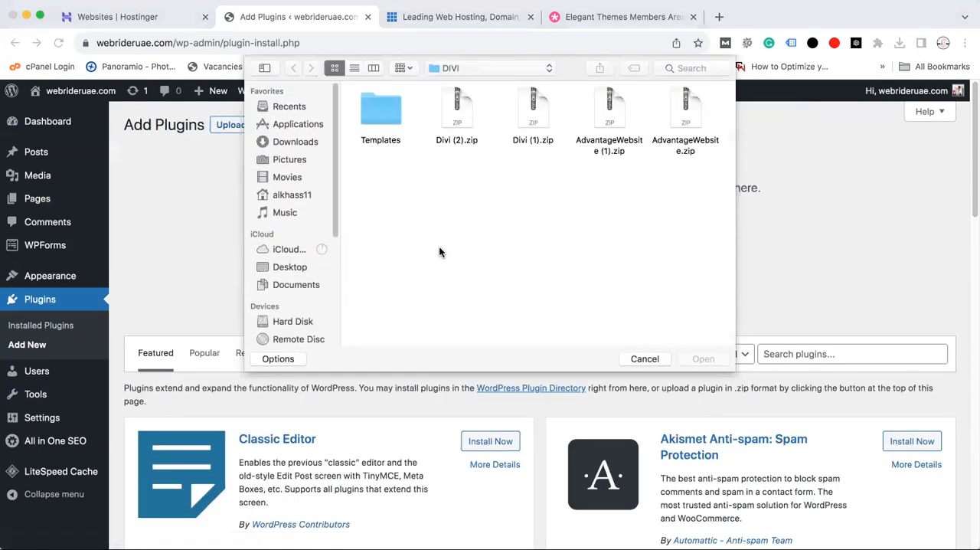
{"action": "left_click", "coordinate": [299, 144]}
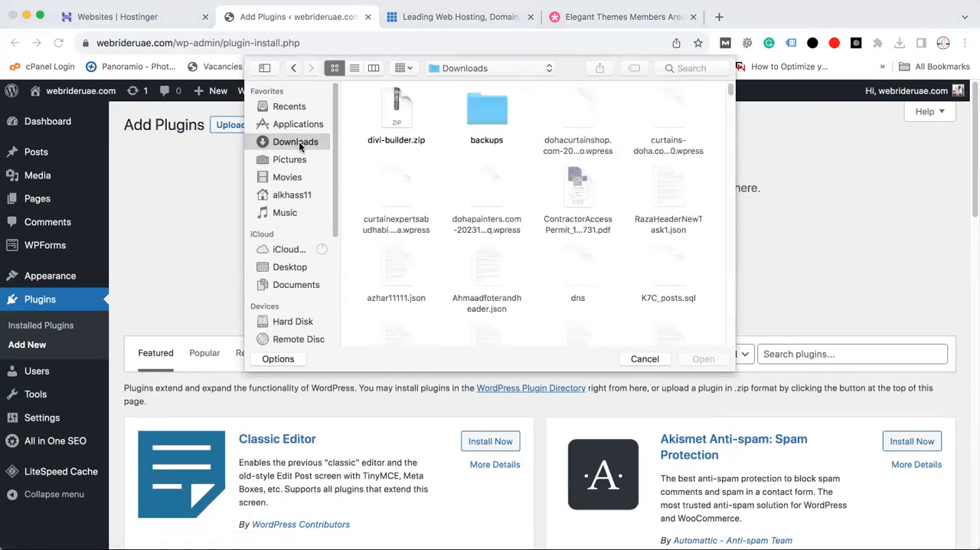
{"action": "left_click", "coordinate": [395, 116]}
{"action": "left_click", "coordinate": [714, 360]}
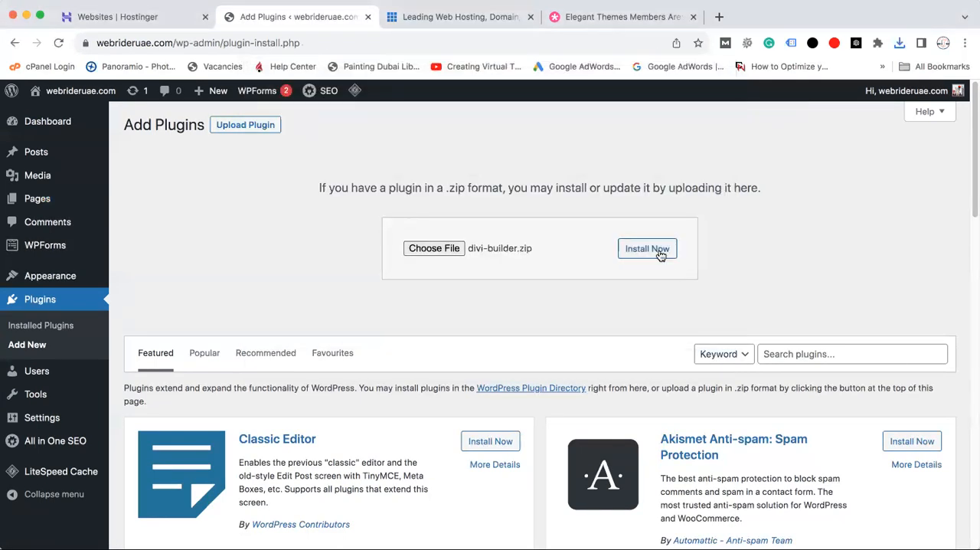
Install the uploaded divi-builder.zip plugin, activate it and look over the installed plugins
{"action": "left_click", "coordinate": [647, 249]}
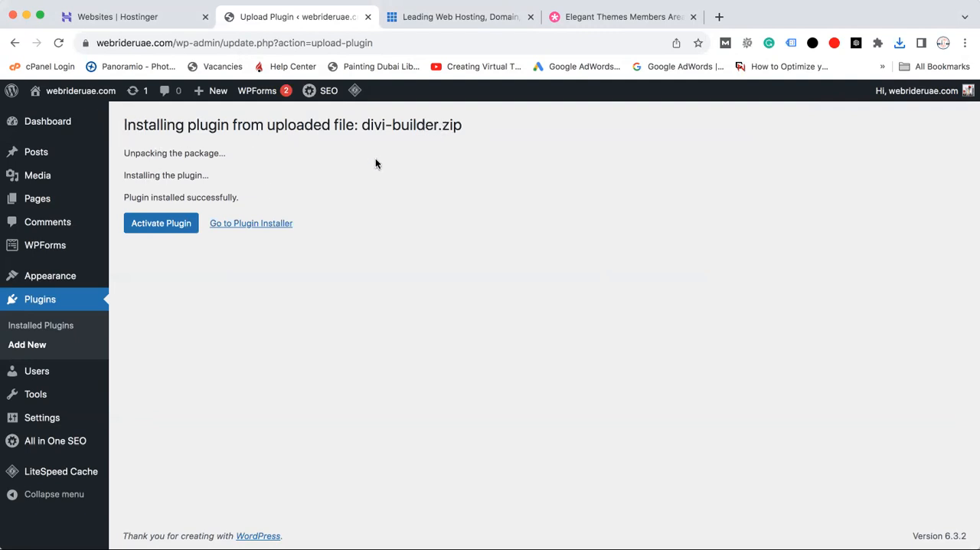
{"action": "left_click", "coordinate": [150, 231]}
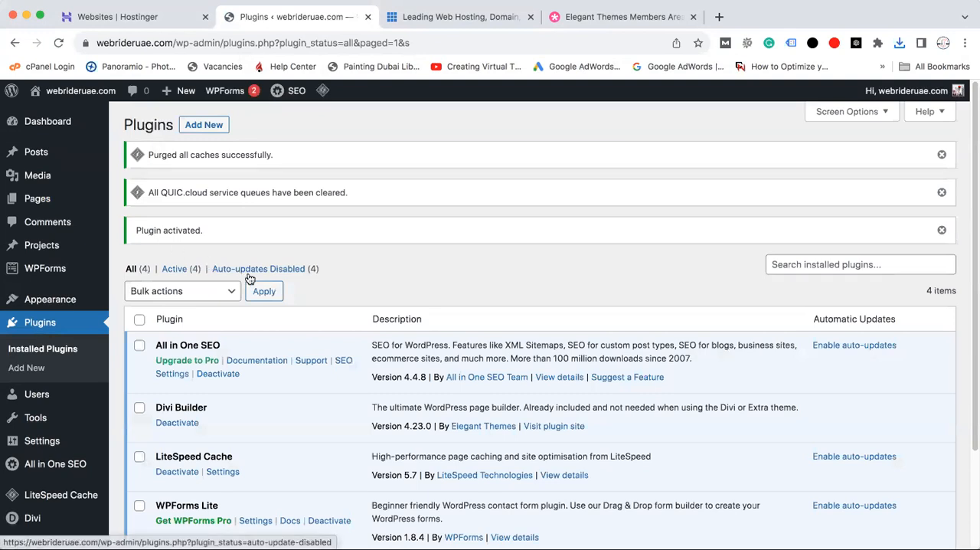
{"action": "mouse_move", "coordinate": [31, 446]}
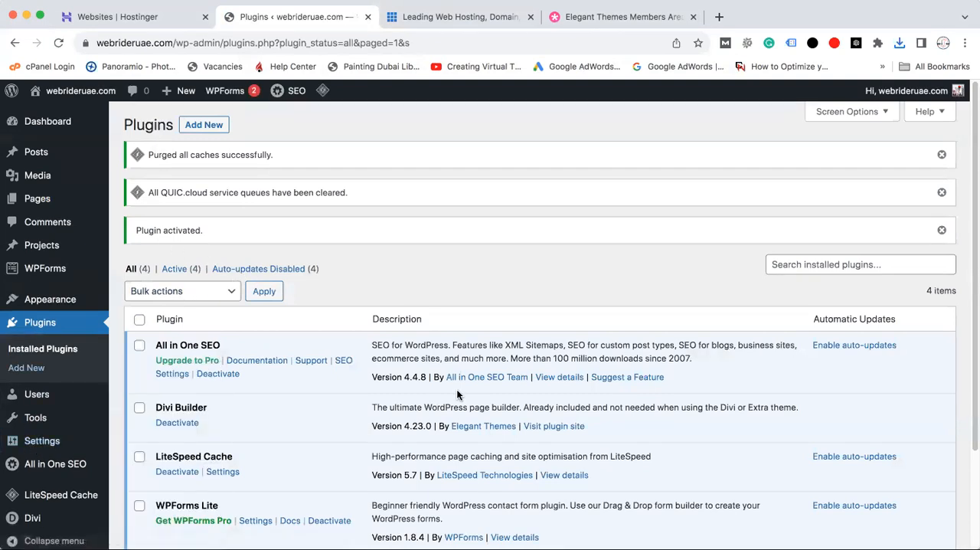
{"action": "scroll", "coordinate": [971, 237], "scroll_direction": "down", "scroll_amount": 2}
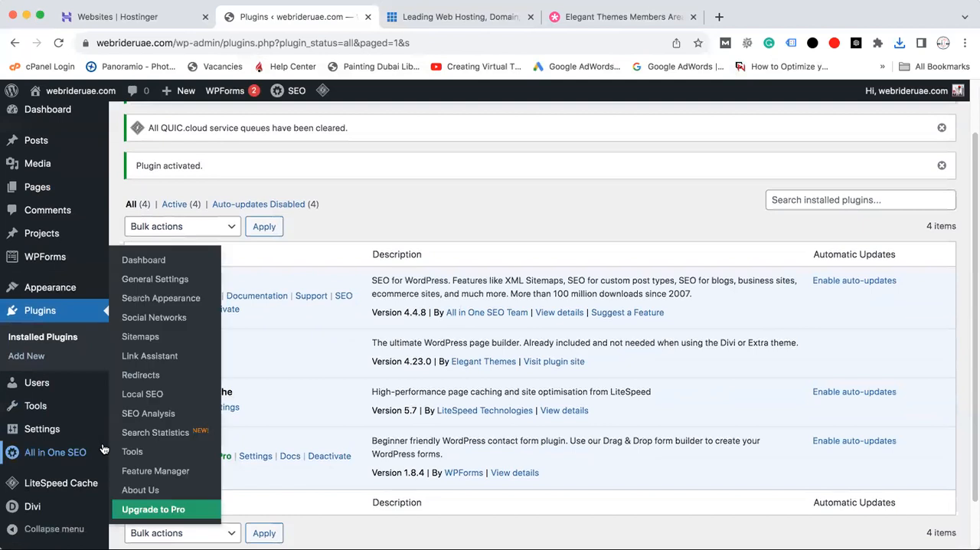
Open the Privacy Policy draft from the WordPress pages list for editing with Divi
{"action": "mouse_move", "coordinate": [45, 507]}
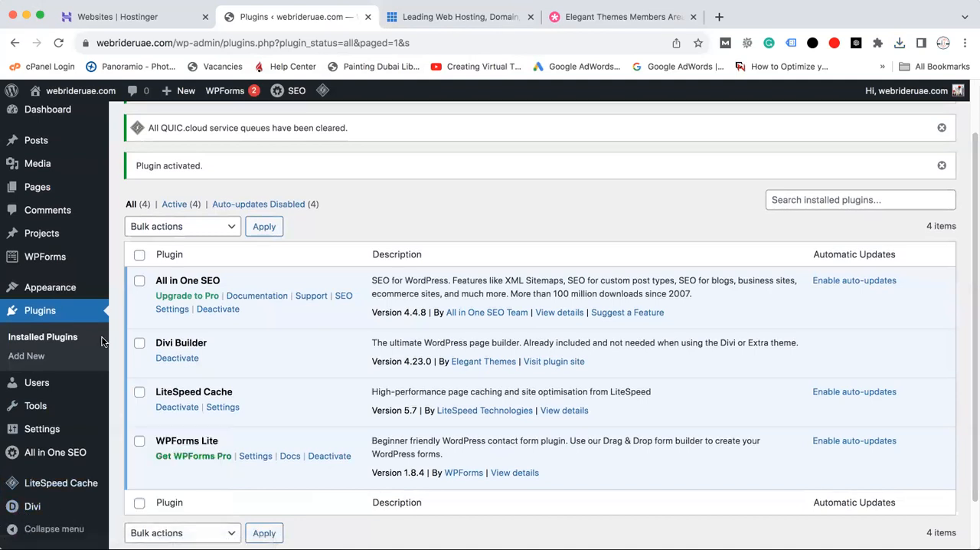
{"action": "mouse_move", "coordinate": [45, 186]}
{"action": "left_click", "coordinate": [140, 194]}
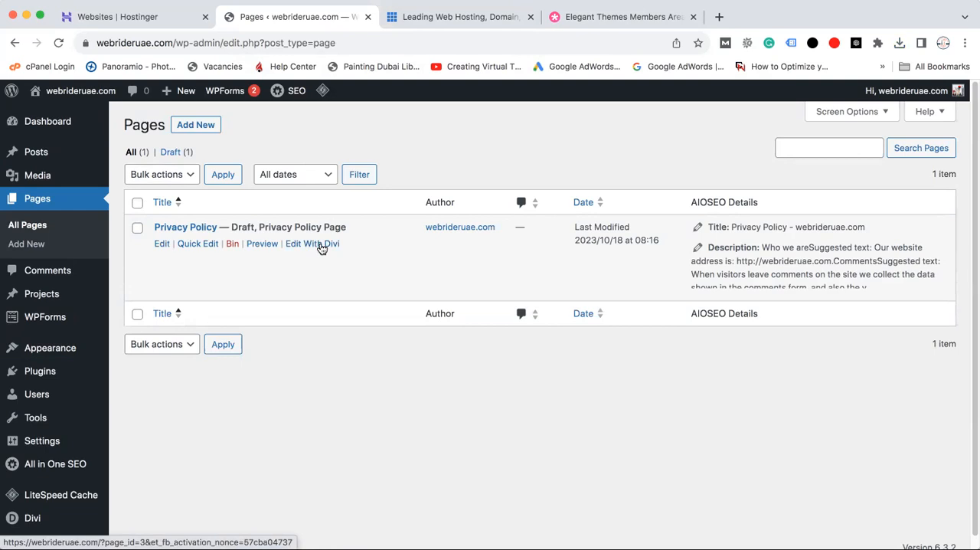
{"action": "left_click", "coordinate": [321, 245]}
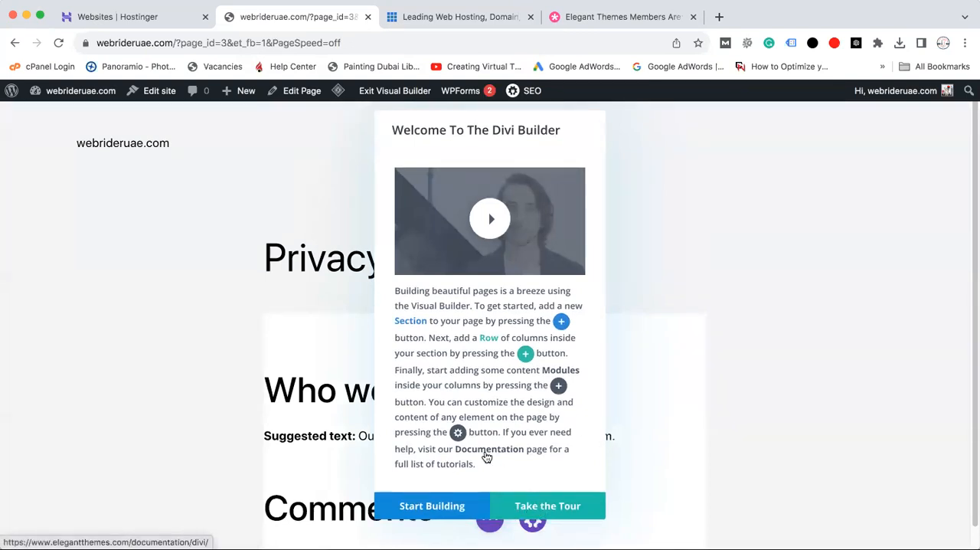
Start building, browse the premade layouts, close the layout library and look over the Privacy Policy page in the visual builder
{"action": "left_click", "coordinate": [458, 509]}
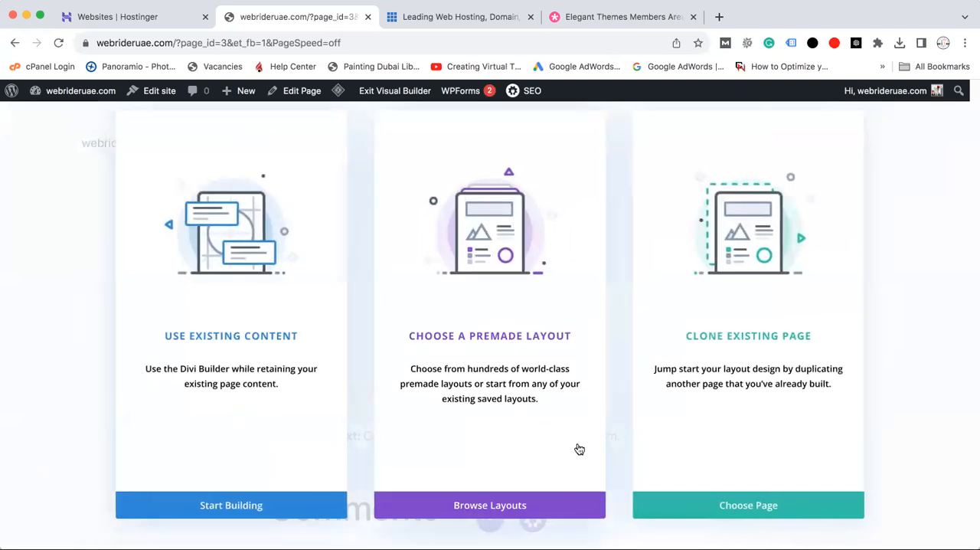
{"action": "left_click", "coordinate": [542, 507]}
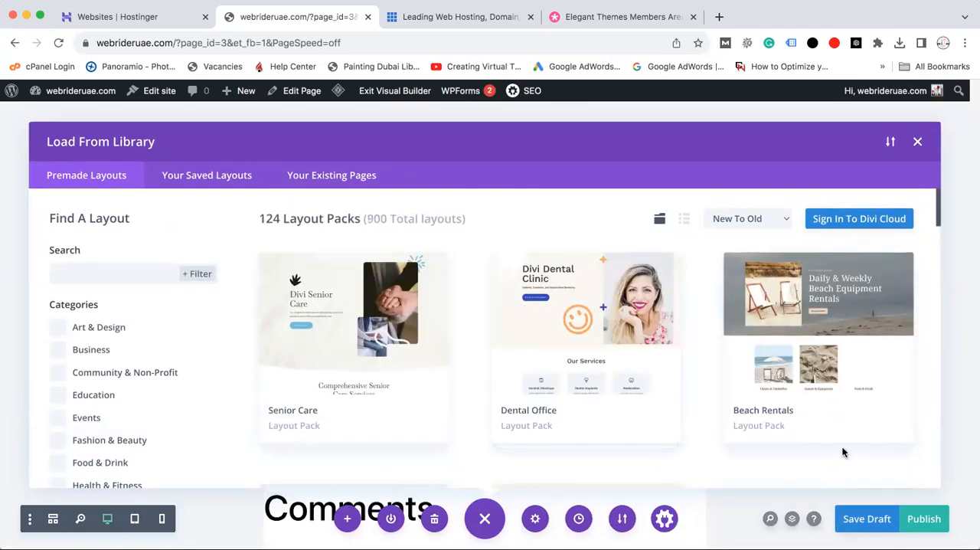
{"action": "left_click", "coordinate": [919, 142]}
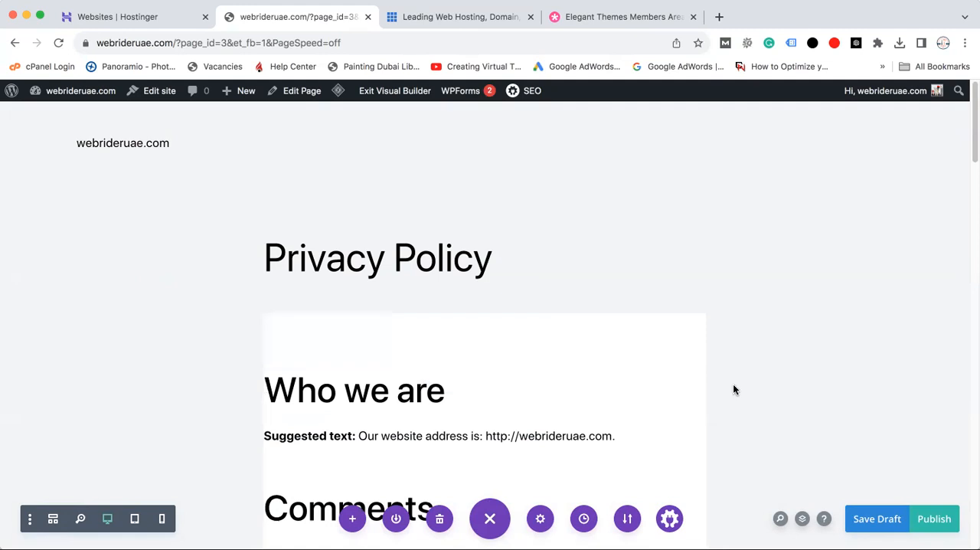
{"action": "scroll", "coordinate": [971, 142], "scroll_direction": "down", "scroll_amount": 3}
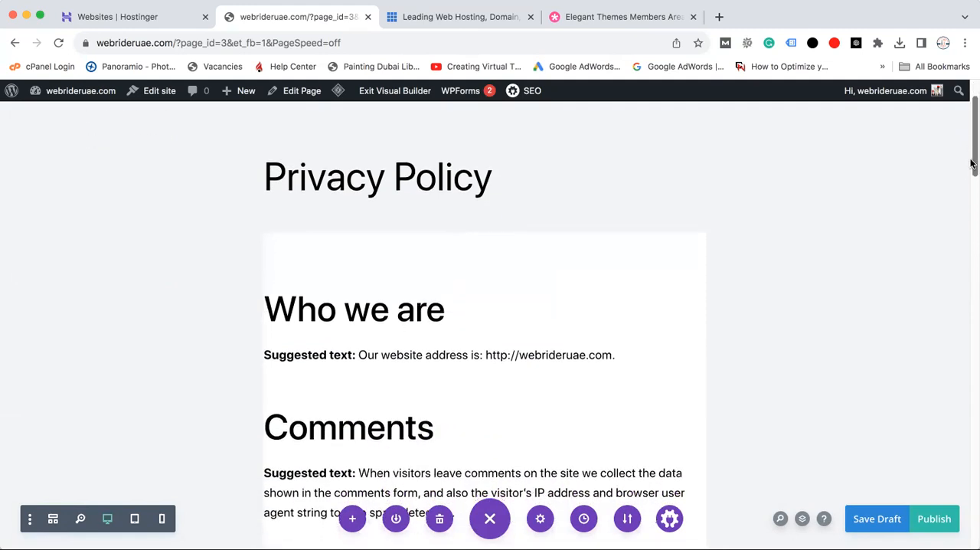
{"action": "scroll", "coordinate": [971, 134], "scroll_direction": "up", "scroll_amount": 3}
{"action": "mouse_move", "coordinate": [971, 135]}
{"action": "left_mouse_down"}
{"action": "mouse_move", "coordinate": [973, 505]}
{"action": "mouse_move", "coordinate": [971, 140]}
{"action": "left_mouse_up"}
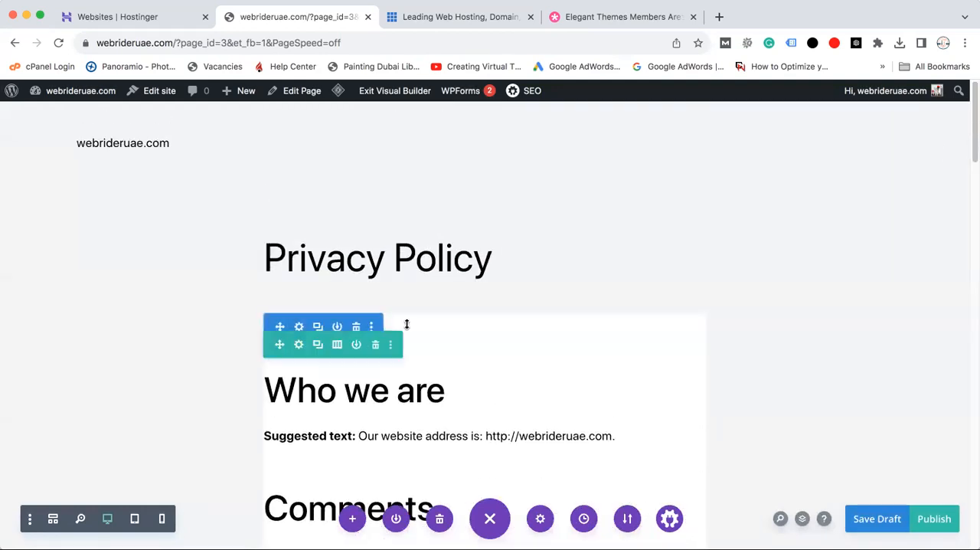
{"action": "mouse_move", "coordinate": [351, 387]}
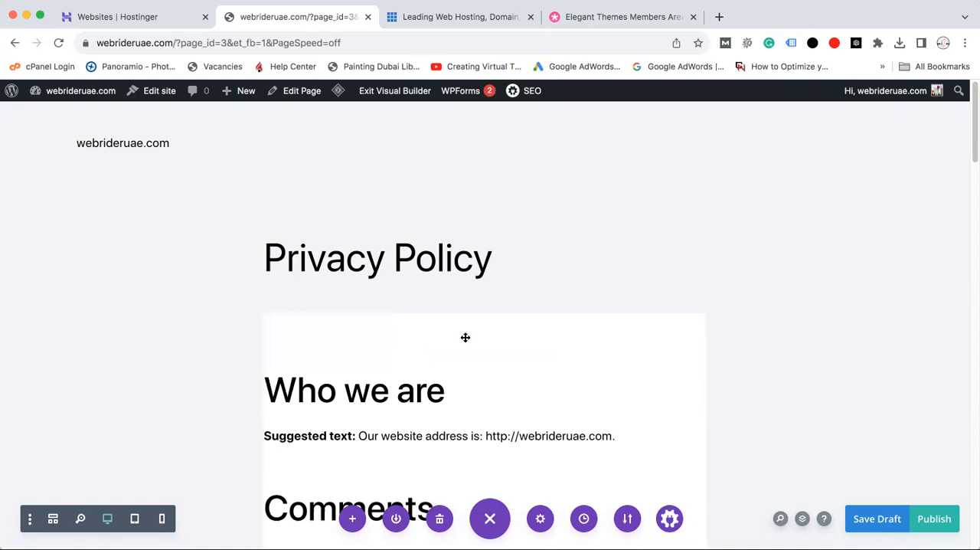
Switch to the Elegant Themes members area and compare the descriptions of the Divi Theme and the Divi Builder Plugin
{"action": "left_click", "coordinate": [584, 15]}
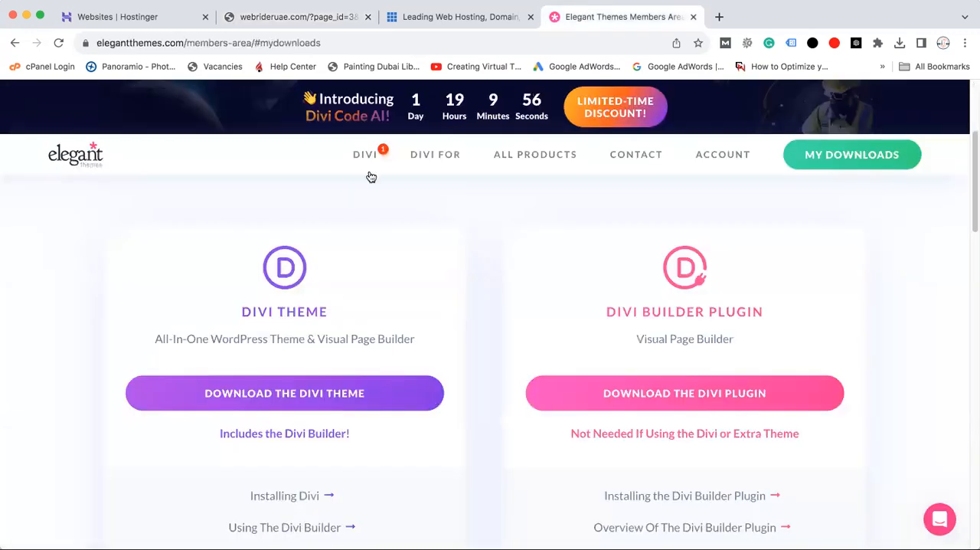
{"action": "left_click_drag", "start_coordinate": [155, 338], "coordinate": [303, 341]}
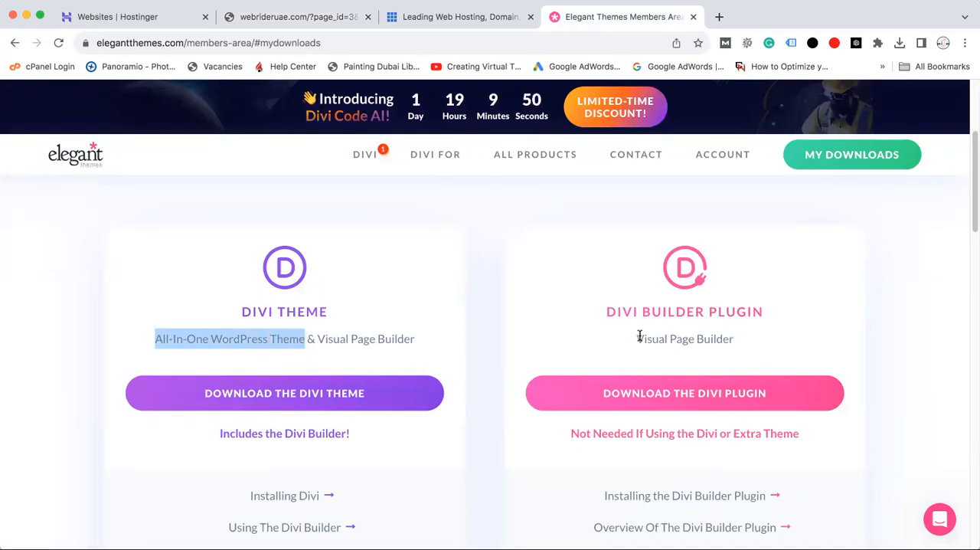
{"action": "left_click_drag", "start_coordinate": [636, 339], "coordinate": [749, 341]}
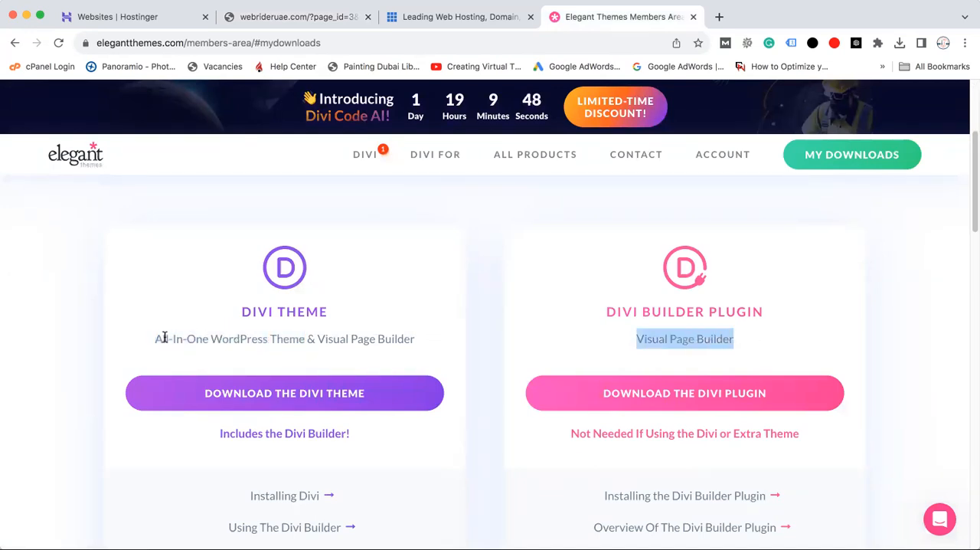
{"action": "left_click_drag", "start_coordinate": [156, 338], "coordinate": [212, 342]}
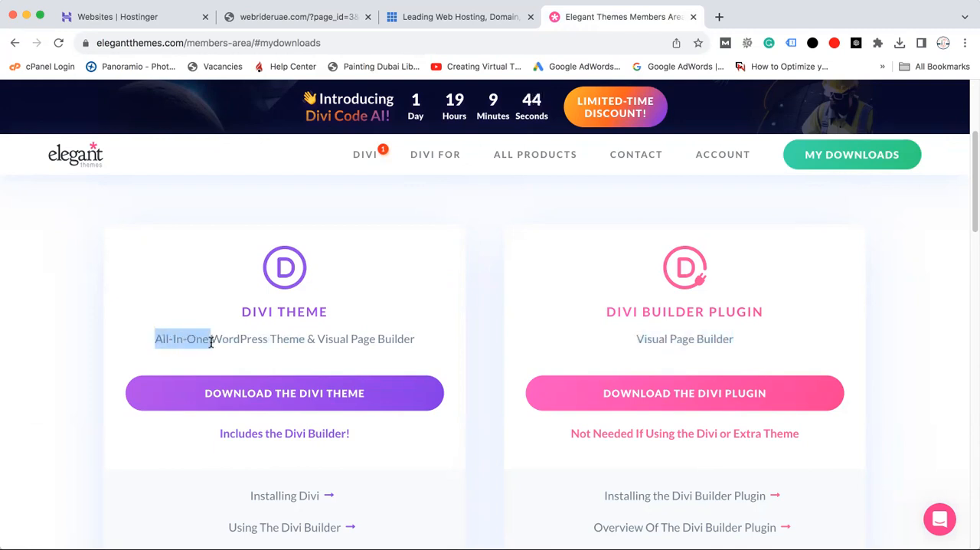
{"action": "left_click_drag", "start_coordinate": [212, 343], "coordinate": [439, 343]}
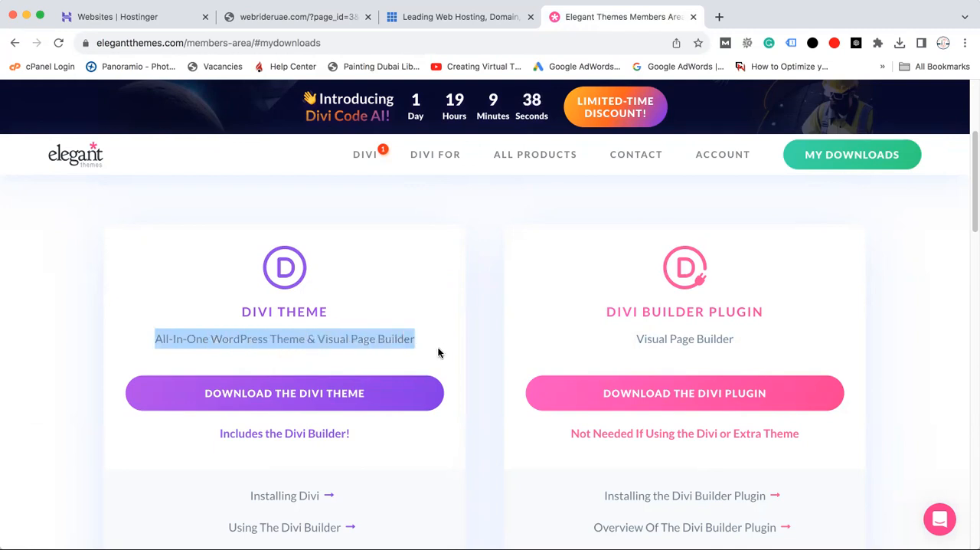
{"action": "left_click", "coordinate": [642, 339]}
{"action": "left_click_drag", "start_coordinate": [635, 340], "coordinate": [743, 344]}
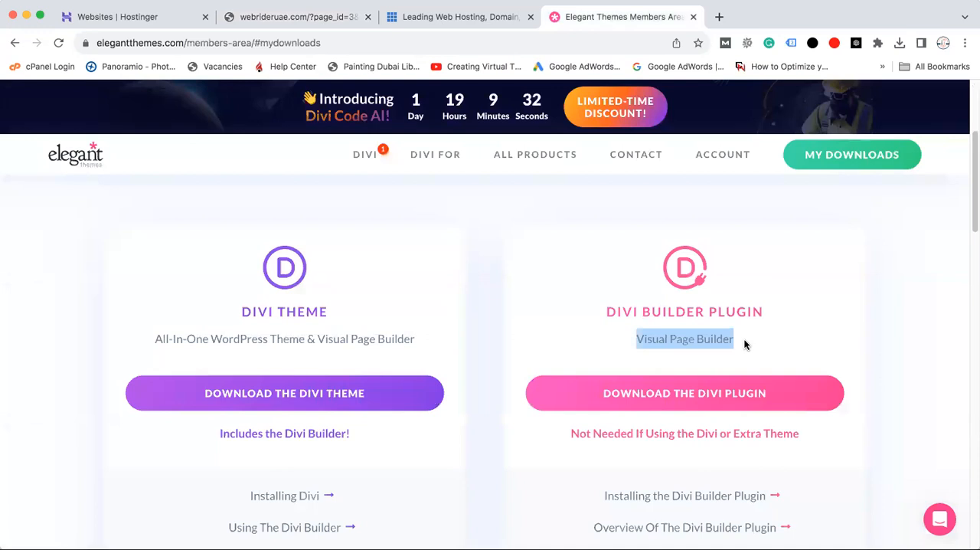
{"action": "left_click_drag", "start_coordinate": [154, 339], "coordinate": [419, 343]}
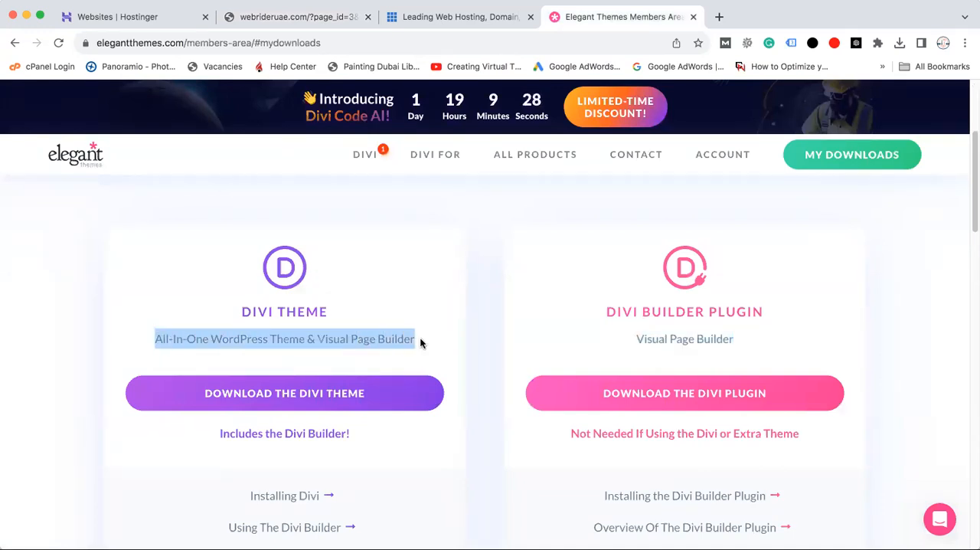
{"action": "left_click_drag", "start_coordinate": [156, 338], "coordinate": [416, 343]}
Return to the WordPress site and open its list of installed themes
{"action": "left_click", "coordinate": [253, 17]}
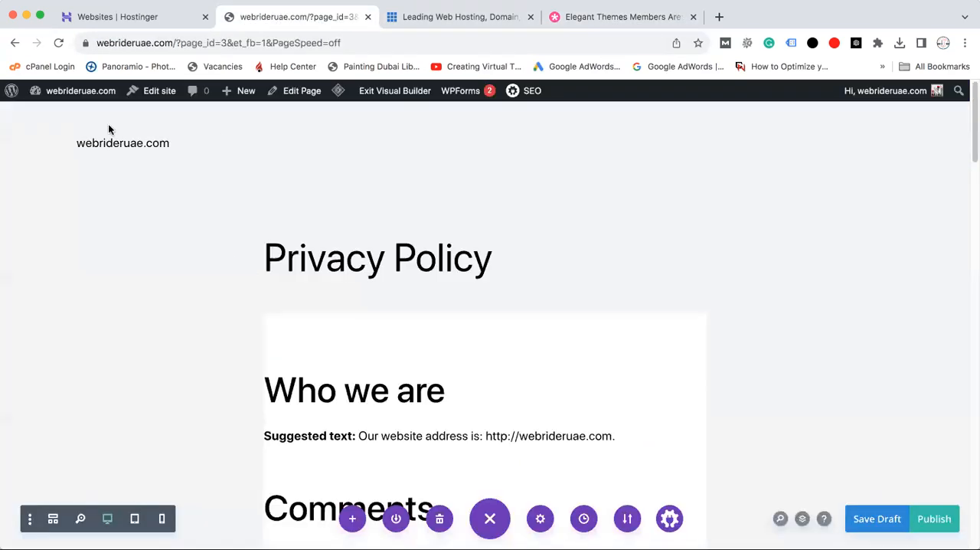
{"action": "mouse_move", "coordinate": [61, 96]}
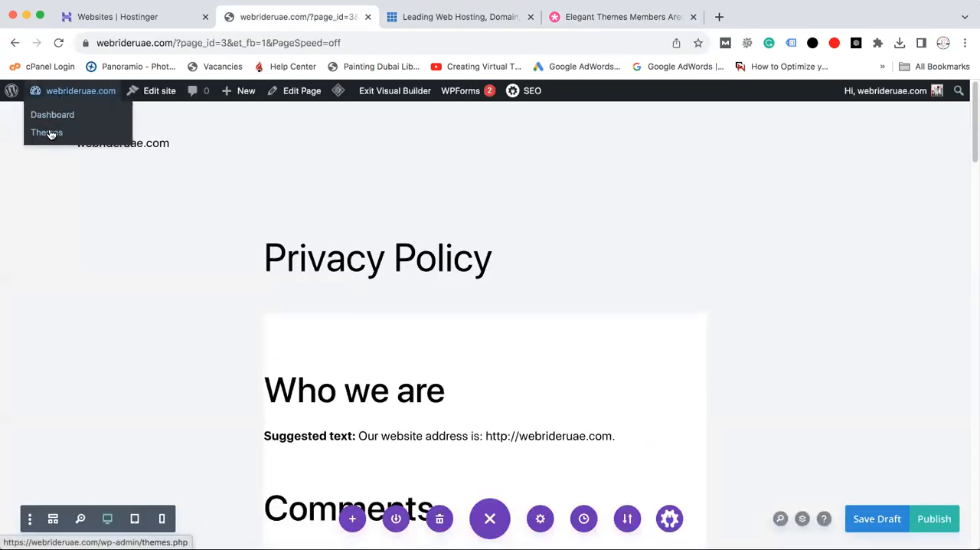
{"action": "left_click", "coordinate": [47, 132]}
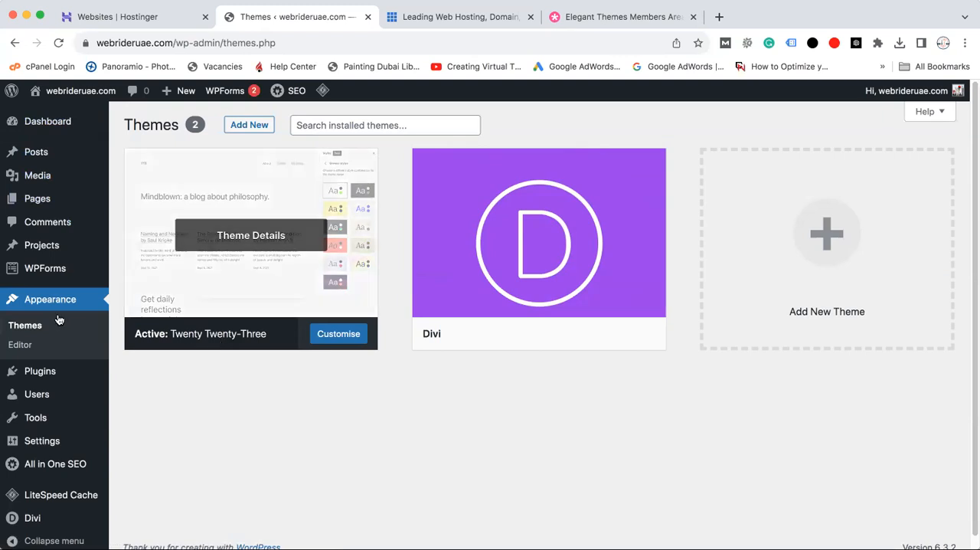
{"action": "mouse_move", "coordinate": [13, 205]}
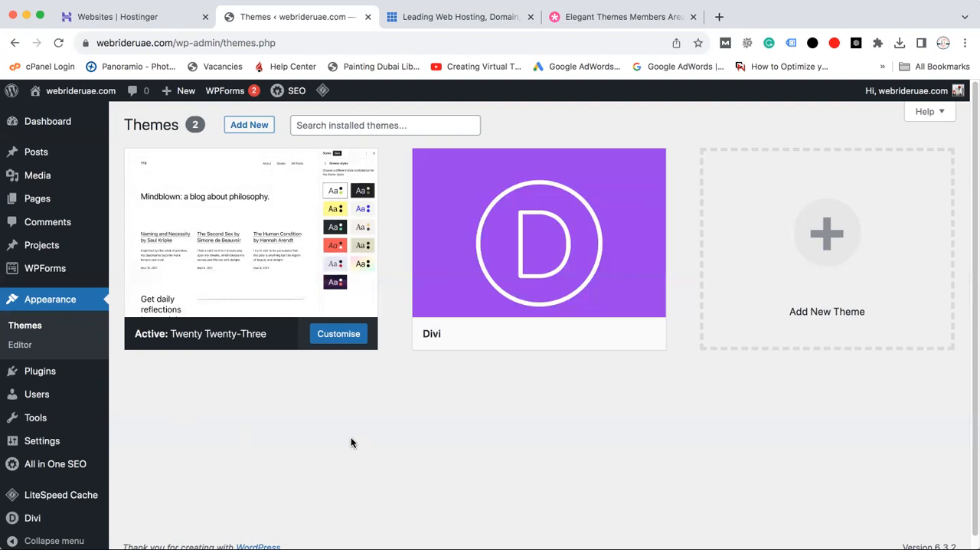
Go back to the Elegant Themes members area and highlight the Divi Theme's description
{"action": "left_click", "coordinate": [581, 17]}
{"action": "triple_click", "coordinate": [191, 334]}
{"action": "left_click", "coordinate": [191, 334]}
{"action": "left_click_drag", "start_coordinate": [152, 342], "coordinate": [418, 344]}
{"action": "left_click", "coordinate": [393, 340]}
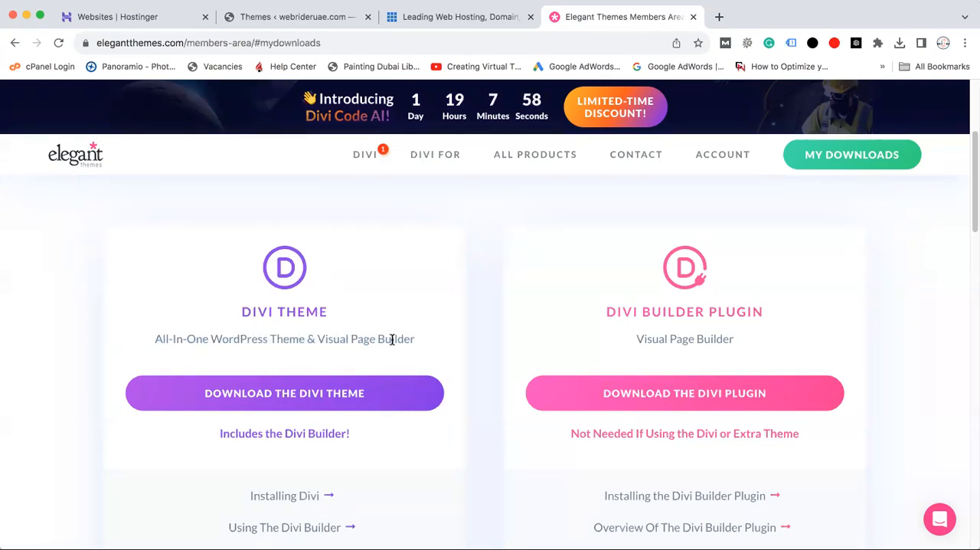
Examine the Divi Builder Plugin's title and its Visual Page Builder description, highlighting each
{"action": "triple_click", "coordinate": [763, 312]}
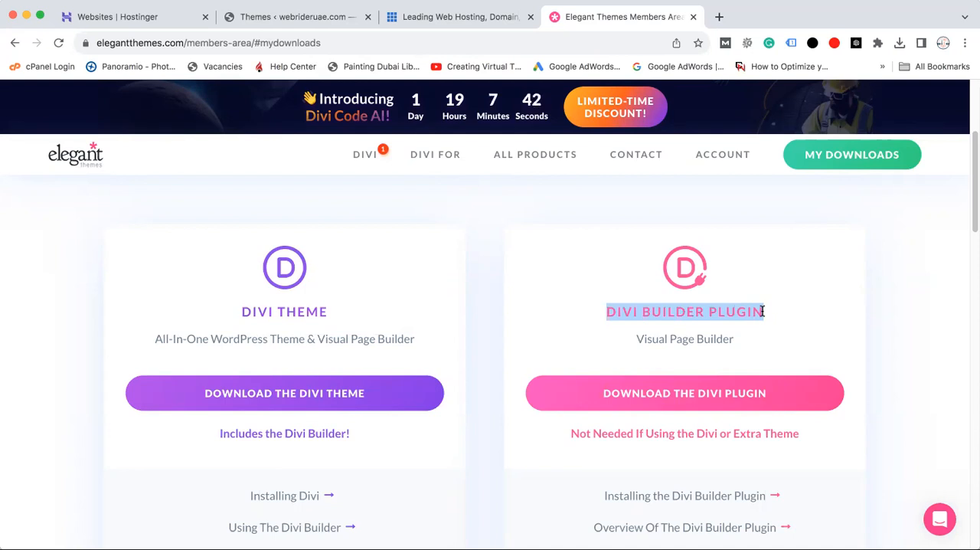
{"action": "left_click", "coordinate": [555, 309]}
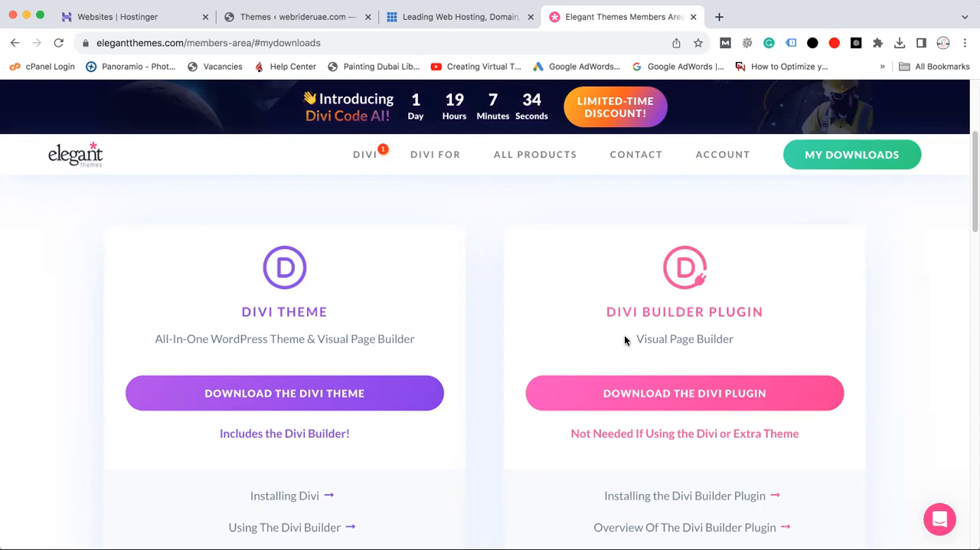
{"action": "left_click_drag", "start_coordinate": [604, 312], "coordinate": [769, 317]}
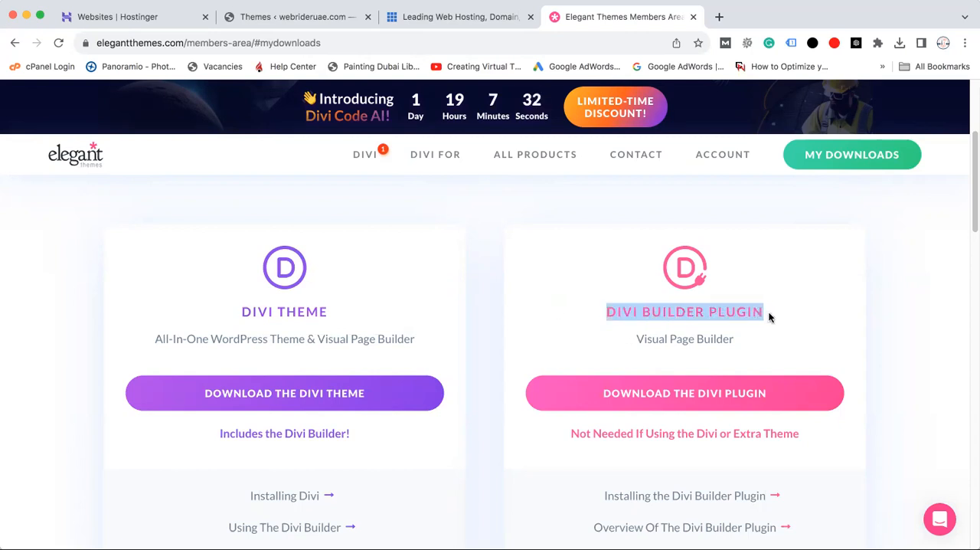
{"action": "left_click", "coordinate": [652, 315]}
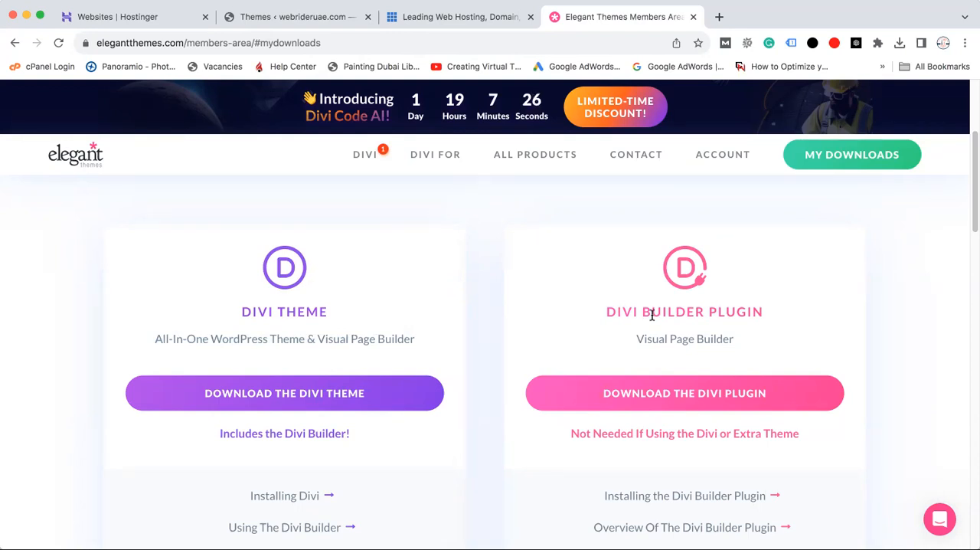
{"action": "left_click_drag", "start_coordinate": [603, 311], "coordinate": [786, 317]}
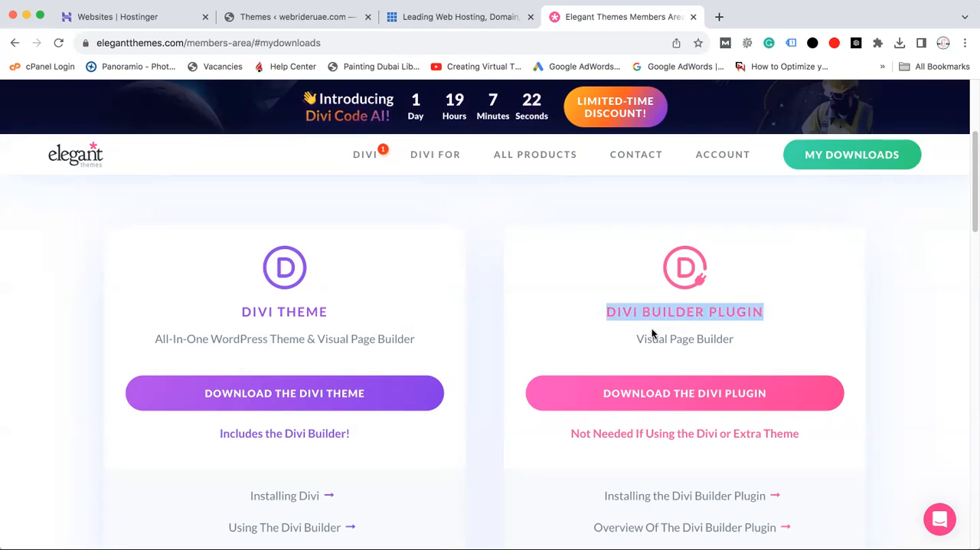
{"action": "left_click_drag", "start_coordinate": [636, 338], "coordinate": [761, 339]}
{"action": "left_click_drag", "start_coordinate": [607, 311], "coordinate": [766, 312]}
{"action": "triple_click", "coordinate": [713, 312]}
{"action": "double_click", "coordinate": [663, 315]}
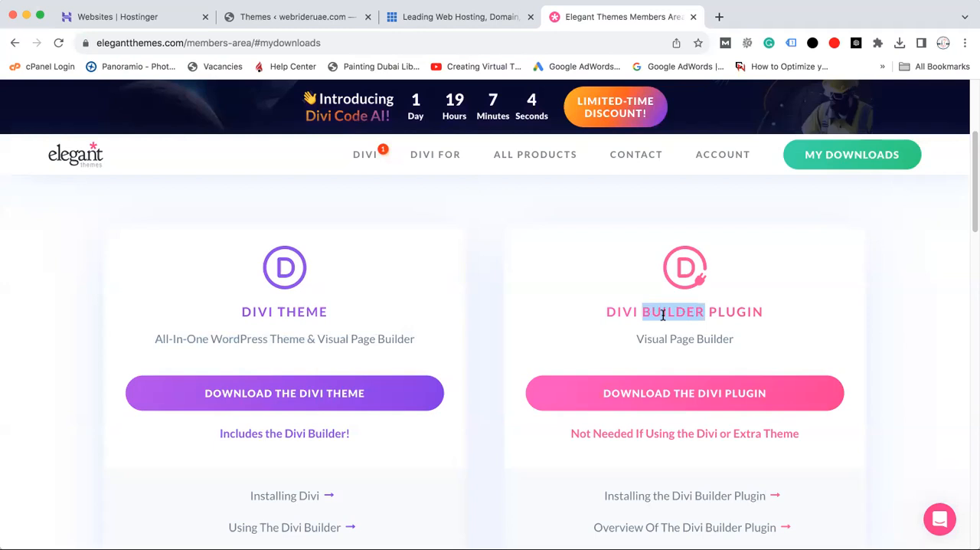
{"action": "left_click", "coordinate": [626, 313]}
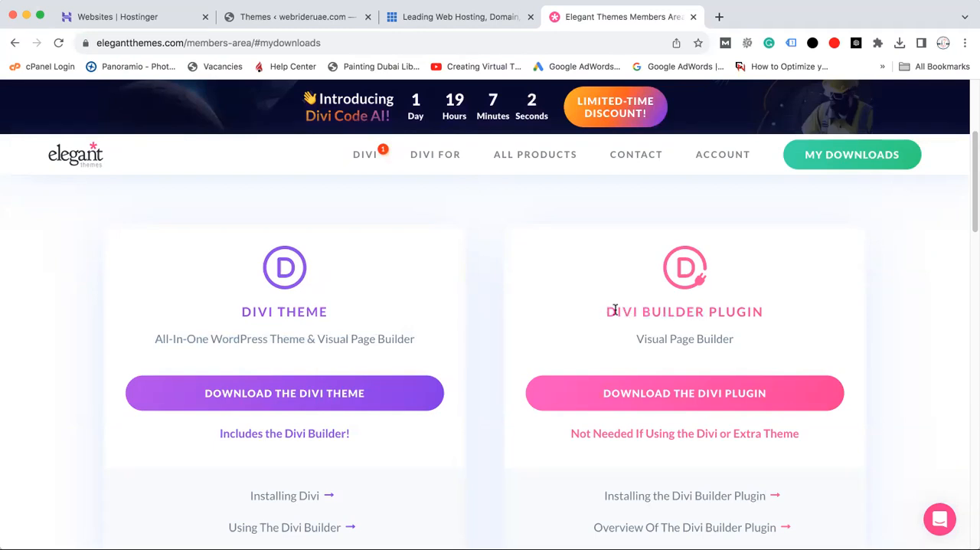
{"action": "left_click_drag", "start_coordinate": [605, 314], "coordinate": [782, 320]}
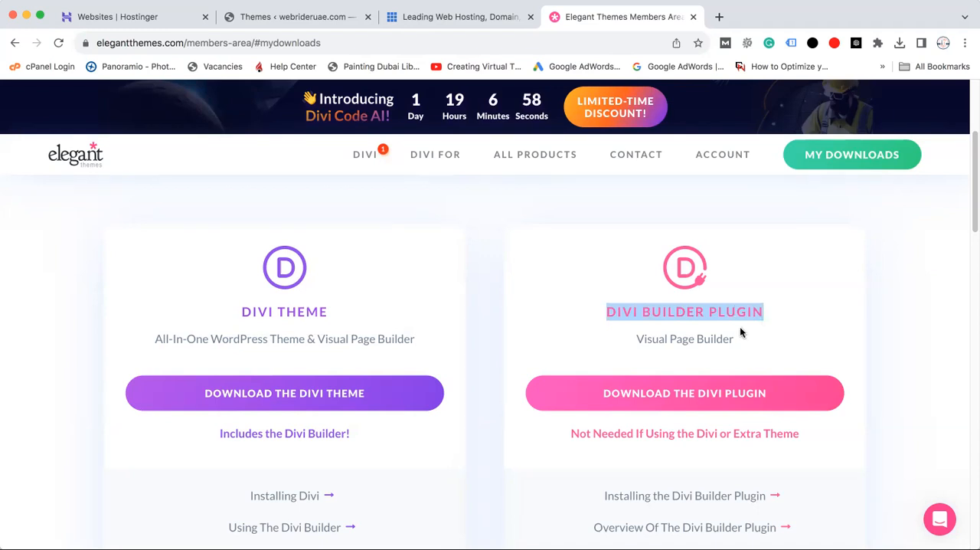
{"action": "left_click", "coordinate": [669, 314]}
{"action": "triple_click", "coordinate": [669, 315]}
{"action": "left_click", "coordinate": [625, 341]}
Compare the Divi Theme's "All-In-One WordPress Theme & Visual Page Builder" description with the Divi Builder Plugin's title and description once more
{"action": "left_click_drag", "start_coordinate": [149, 340], "coordinate": [381, 351]}
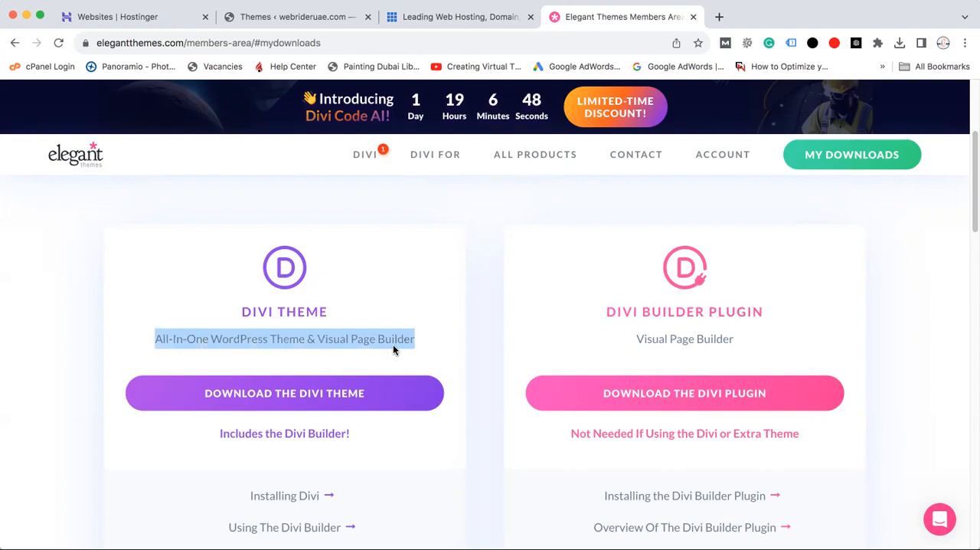
{"action": "triple_click", "coordinate": [692, 339]}
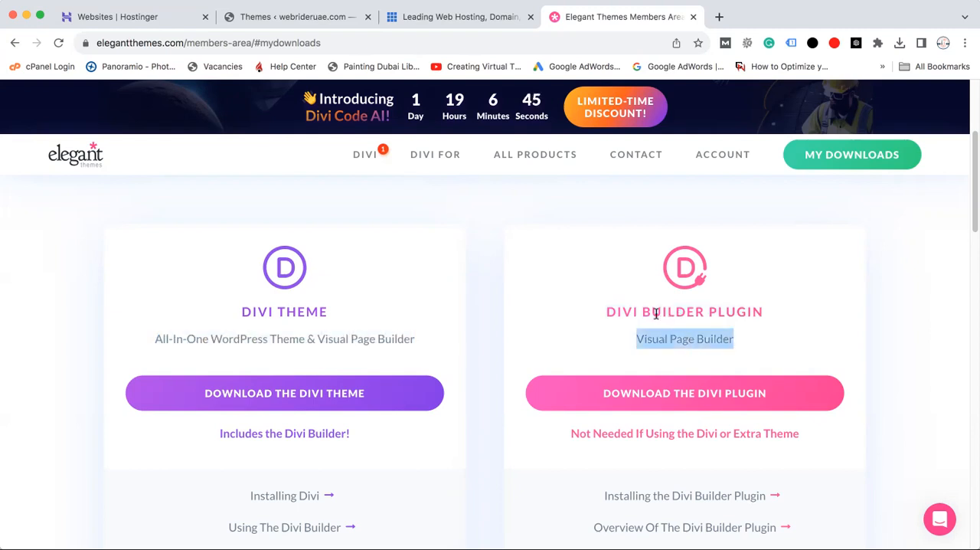
{"action": "left_click_drag", "start_coordinate": [608, 312], "coordinate": [769, 312]}
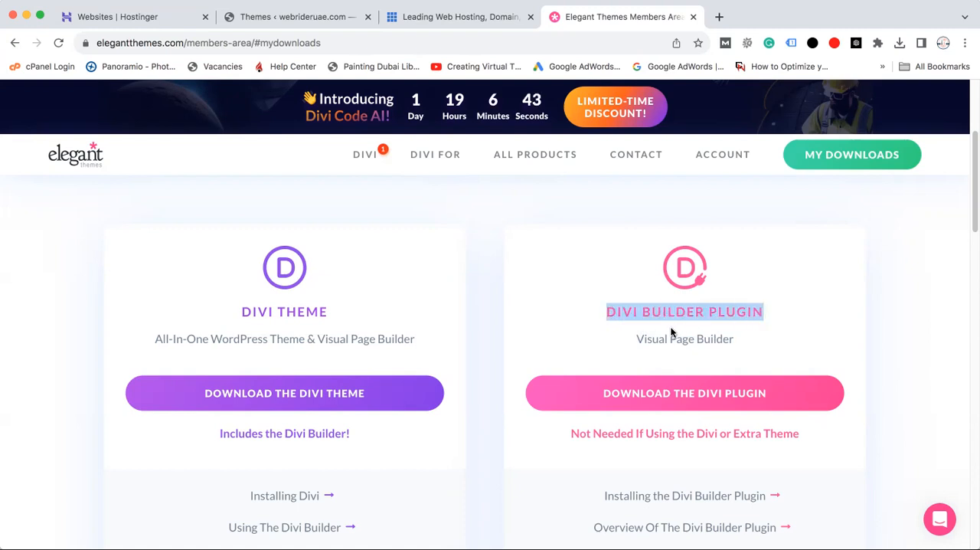
{"action": "left_click", "coordinate": [636, 310]}
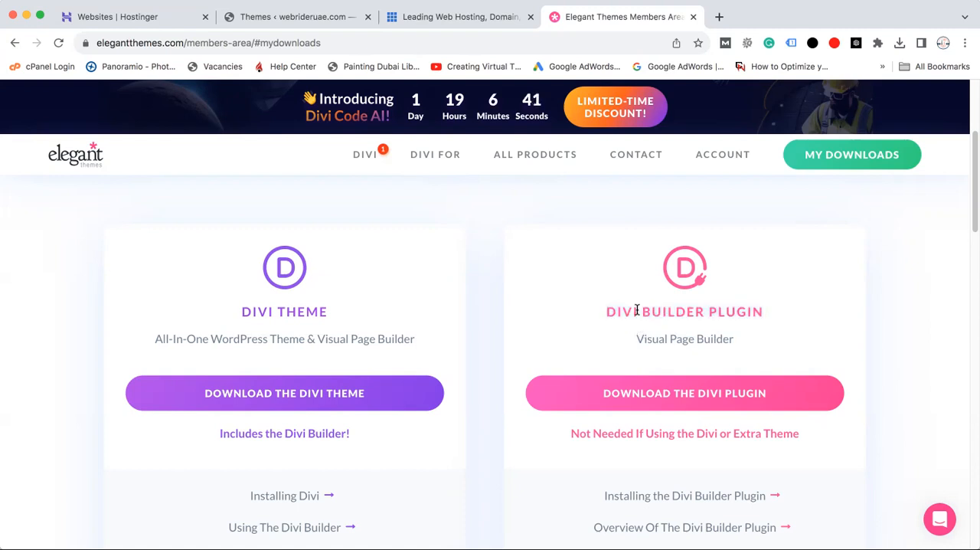
{"action": "left_click_drag", "start_coordinate": [606, 310], "coordinate": [760, 317]}
{"action": "triple_click", "coordinate": [703, 310]}
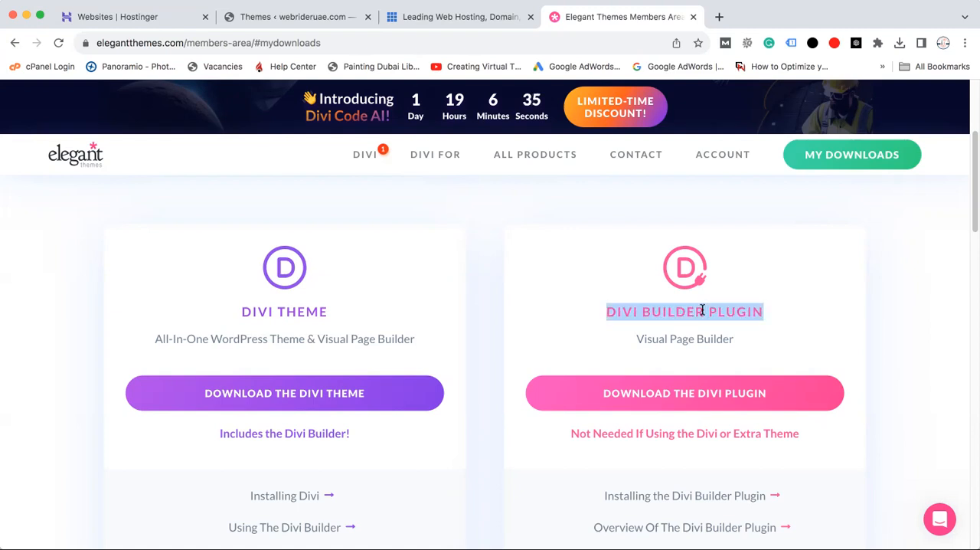
{"action": "triple_click", "coordinate": [702, 309]}
{"action": "triple_click", "coordinate": [702, 309]}
{"action": "left_click_drag", "start_coordinate": [160, 338], "coordinate": [412, 350]}
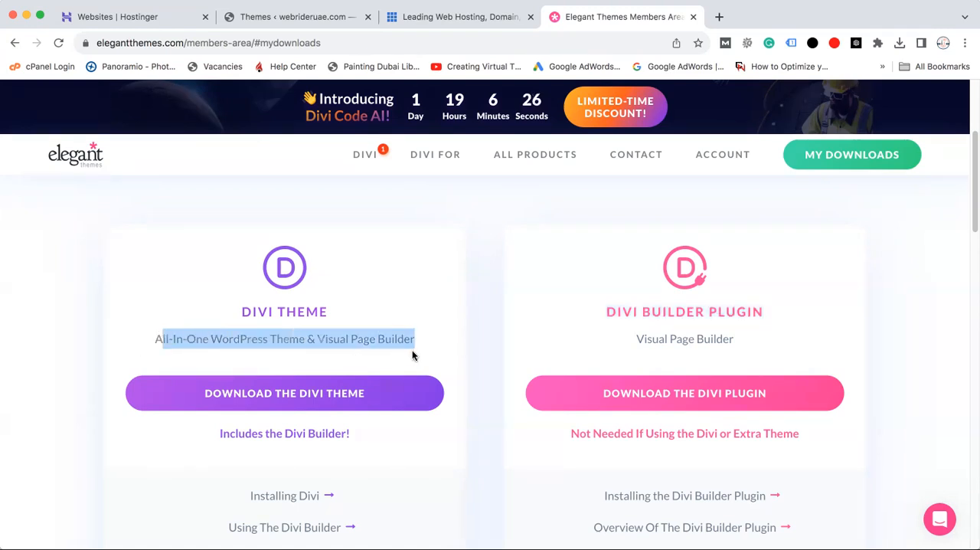
Highlight the Divi Builder Plugin's "Visual Page Builder" description and return to the WordPress site's installed themes
{"action": "left_click", "coordinate": [366, 338]}
{"action": "triple_click", "coordinate": [684, 339]}
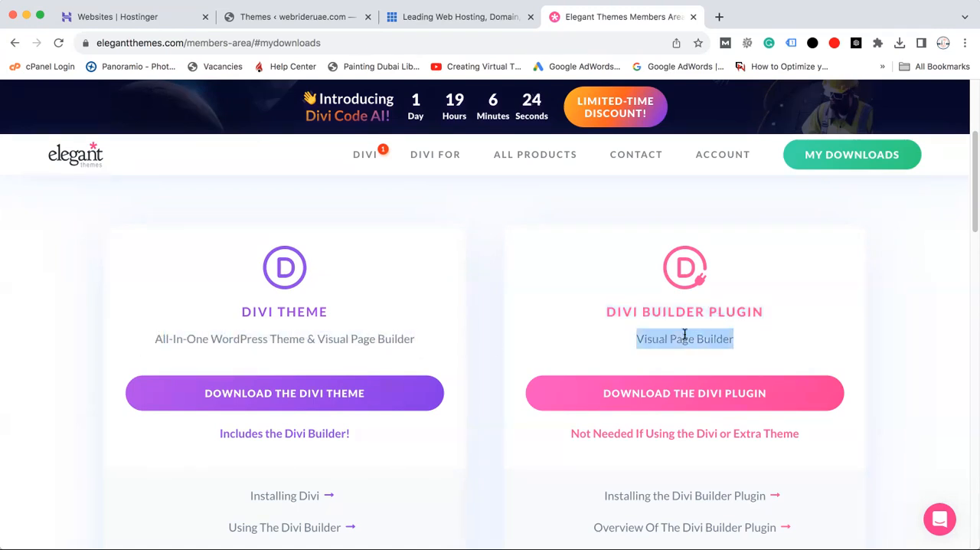
{"action": "left_click", "coordinate": [261, 16]}
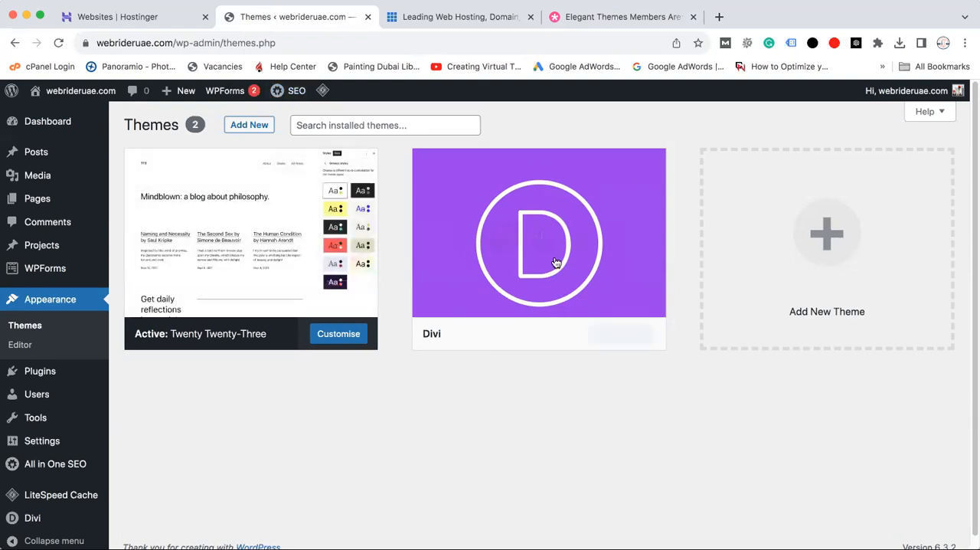
{"action": "scroll", "coordinate": [971, 203], "scroll_direction": "down", "scroll_amount": 1}
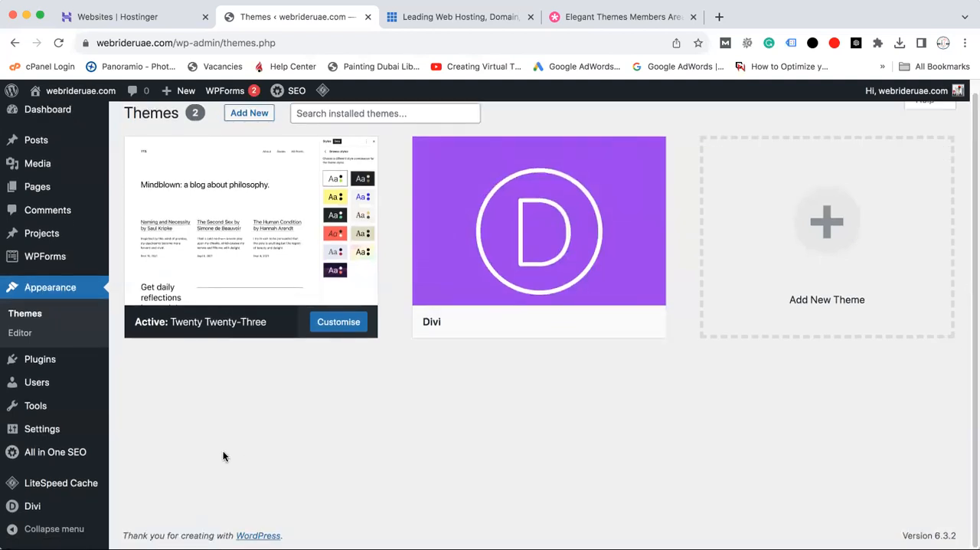
View the Theme Builder supplied by the Divi Builder plugin and return to the installed themes list
{"action": "mouse_move", "coordinate": [40, 507]}
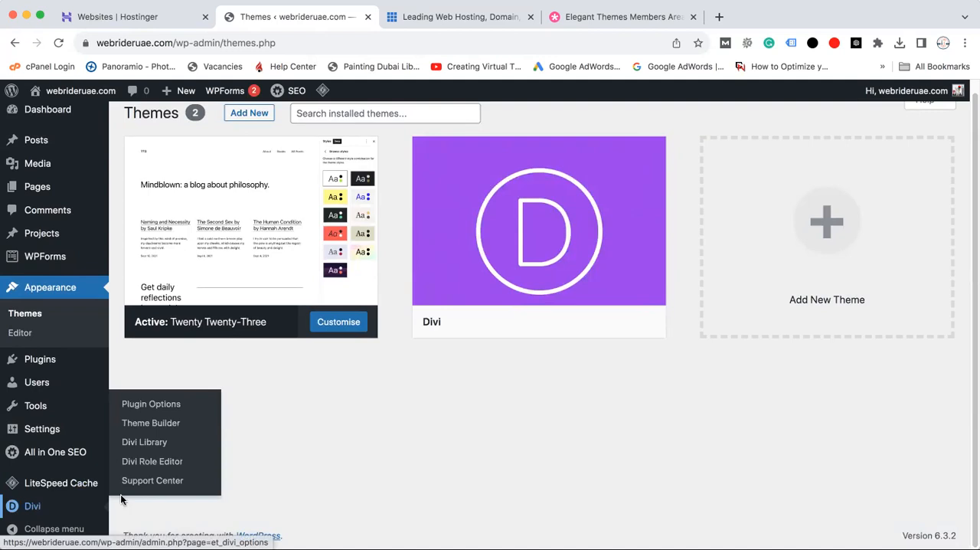
{"action": "left_click", "coordinate": [169, 427]}
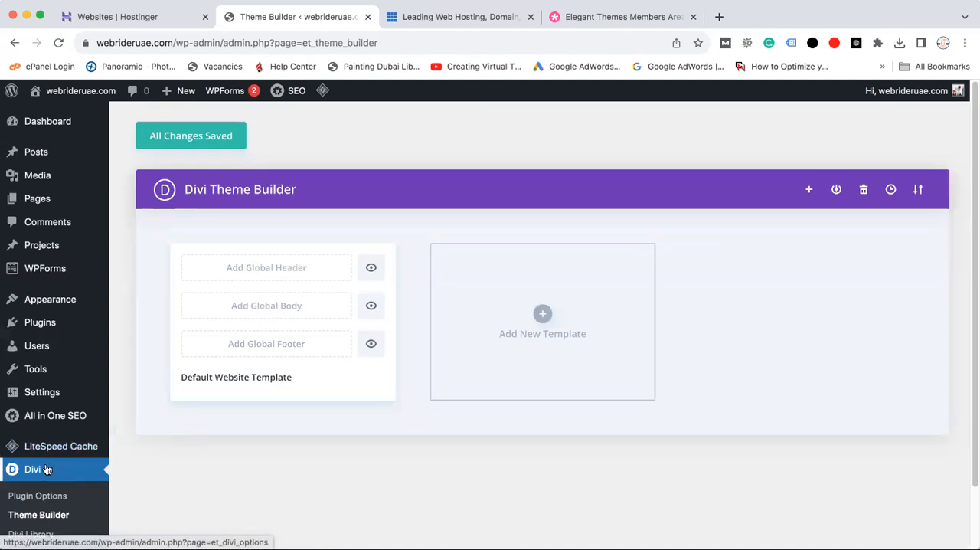
{"action": "mouse_move", "coordinate": [60, 308]}
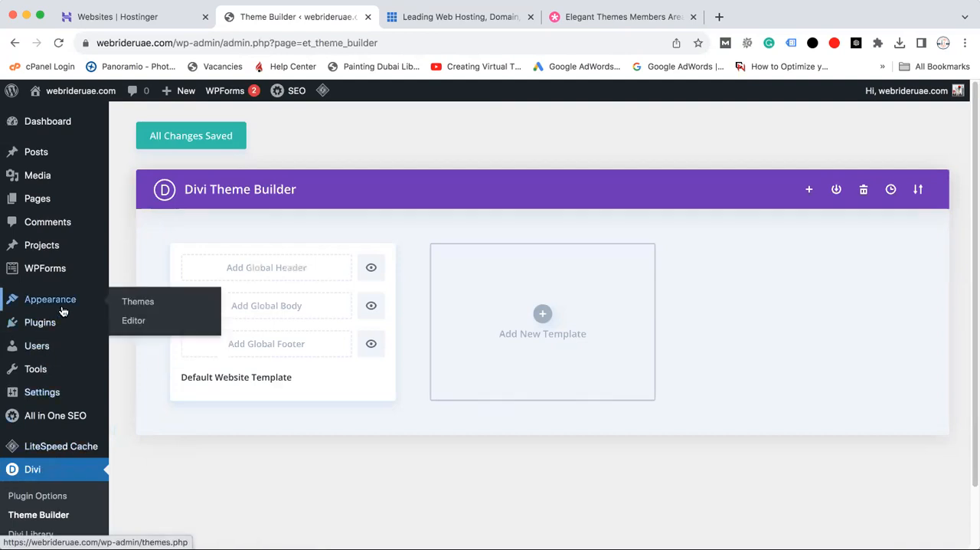
{"action": "left_click", "coordinate": [143, 305]}
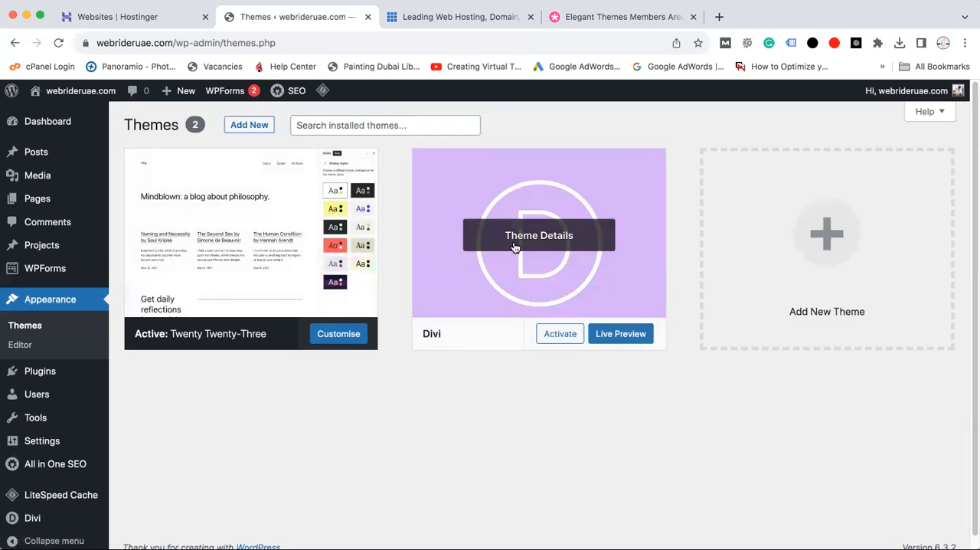
Deactivate the Divi Builder plugin and delete it from the site's installed plugins
{"action": "left_click", "coordinate": [36, 380]}
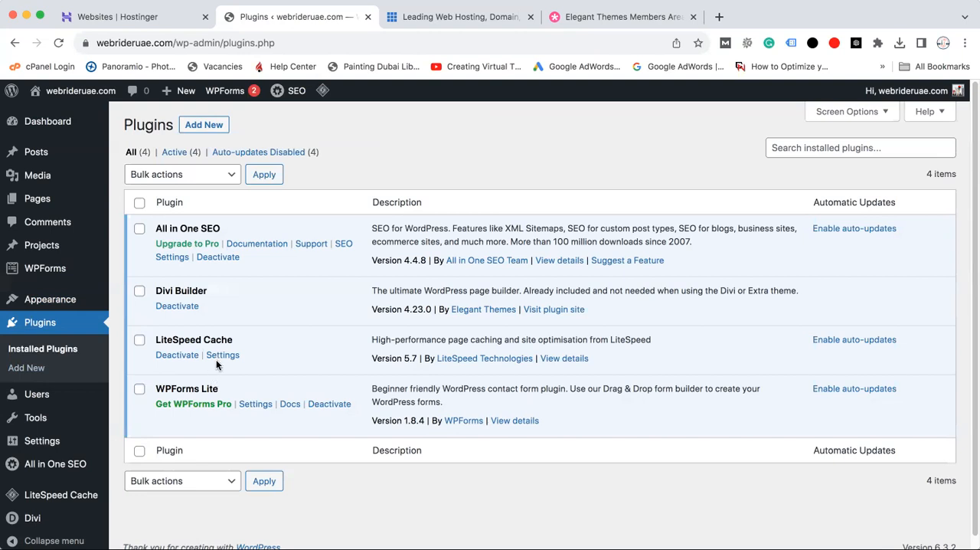
{"action": "left_click", "coordinate": [177, 306]}
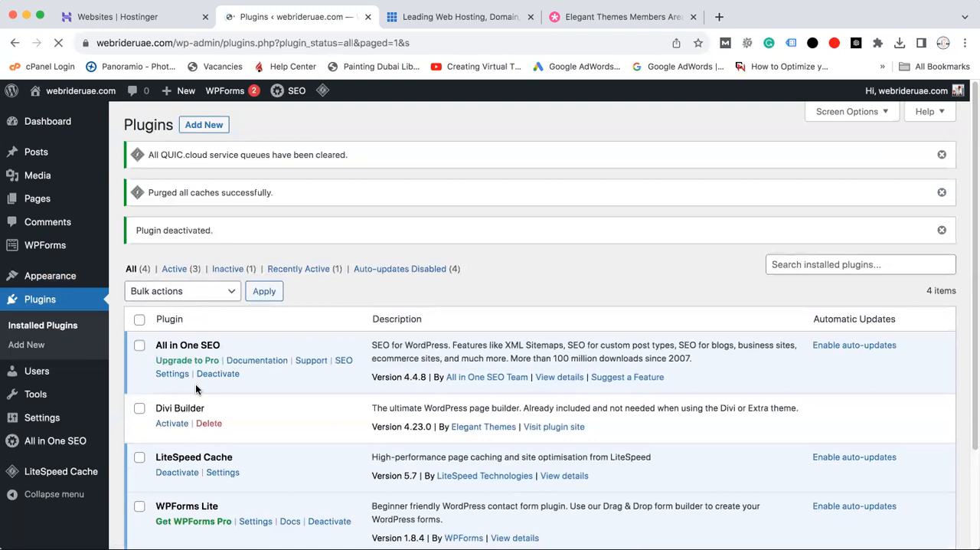
{"action": "left_click", "coordinate": [209, 423]}
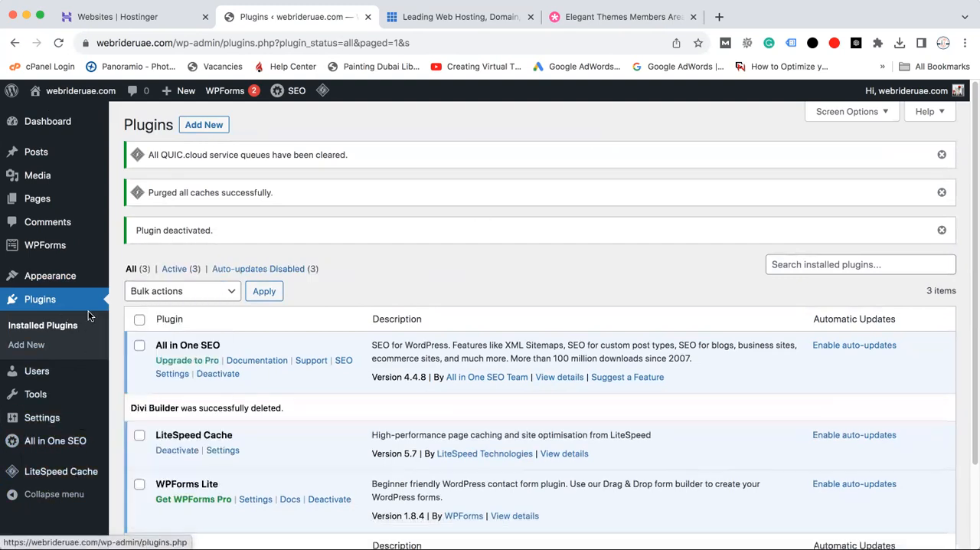
Activate the Divi theme in place of Twenty Twenty-Three from the installed themes
{"action": "mouse_move", "coordinate": [54, 279]}
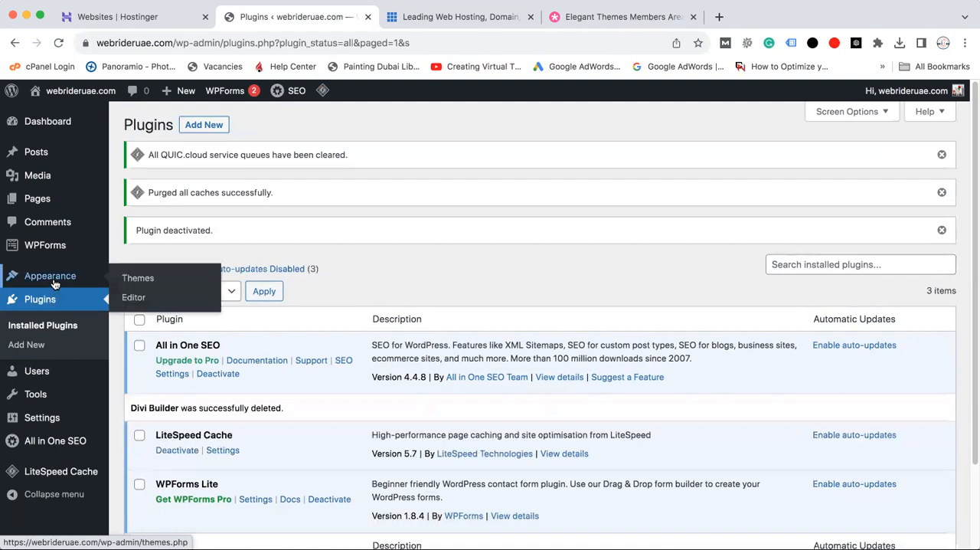
{"action": "left_click", "coordinate": [133, 280]}
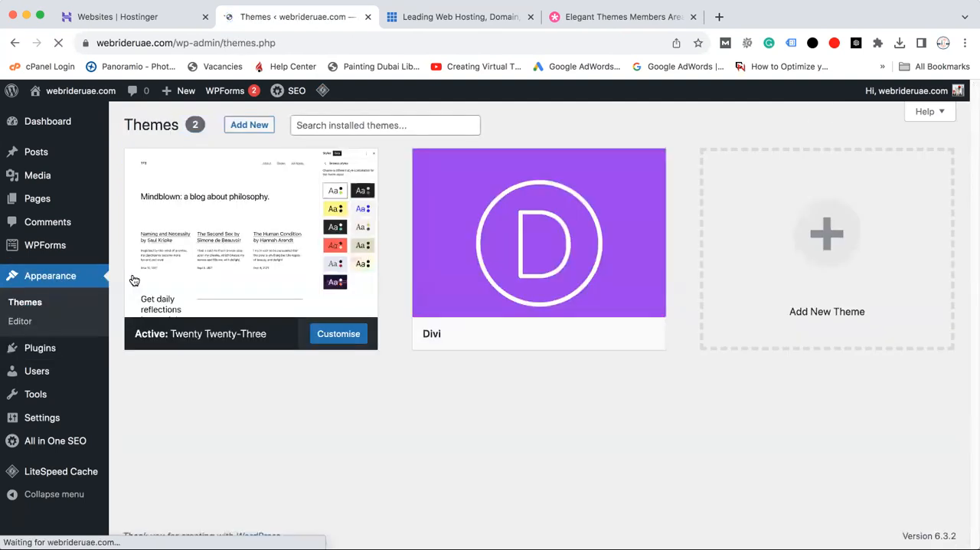
{"action": "mouse_move", "coordinate": [591, 331]}
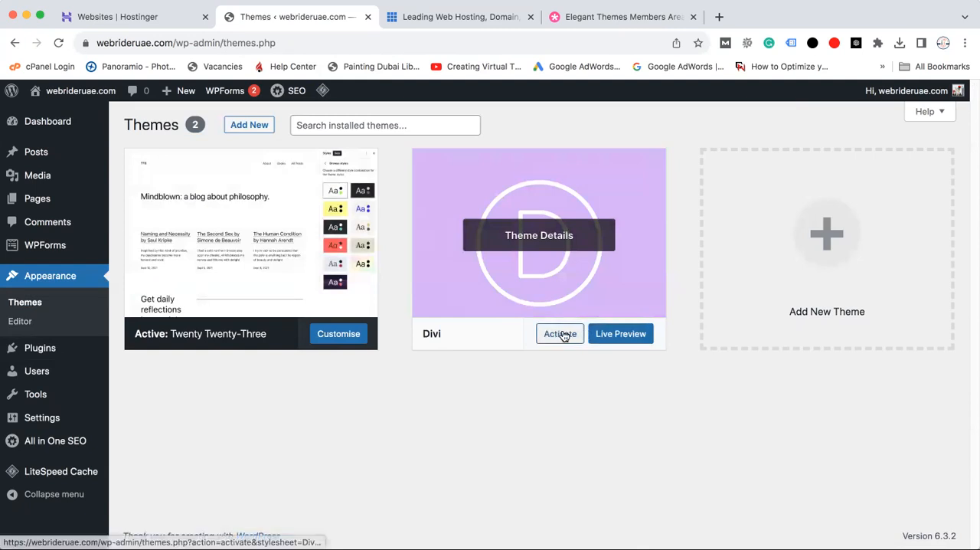
{"action": "left_click", "coordinate": [561, 335]}
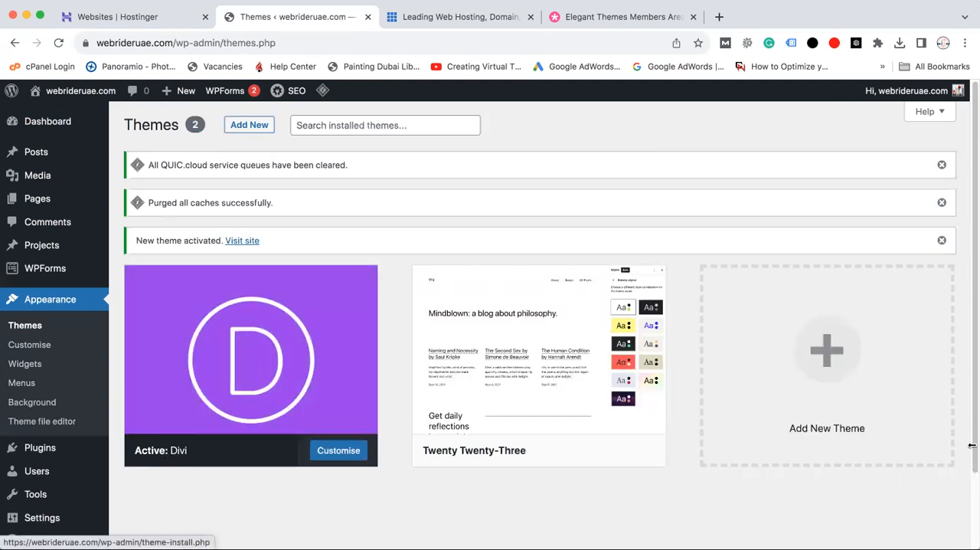
Reload the installed themes page and open the Divi theme's Theme Options
{"action": "scroll", "coordinate": [971, 396], "scroll_direction": "down", "scroll_amount": 2}
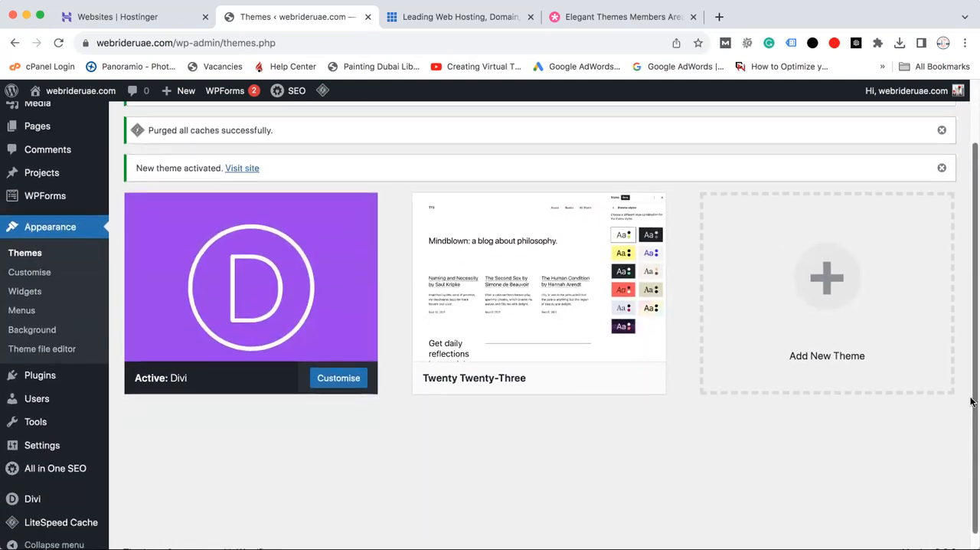
{"action": "scroll", "coordinate": [969, 401], "scroll_direction": "up", "scroll_amount": 2}
{"action": "mouse_move", "coordinate": [62, 514]}
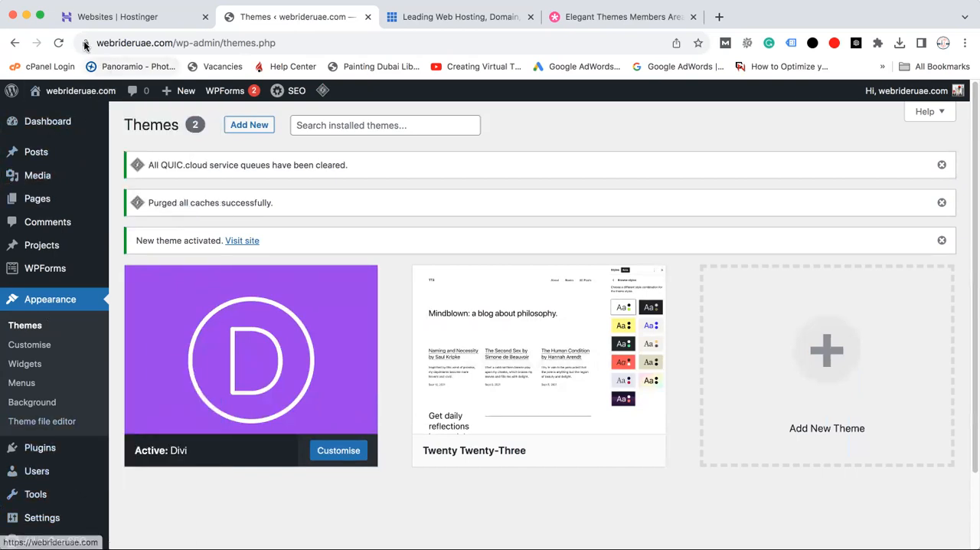
{"action": "left_click", "coordinate": [58, 43]}
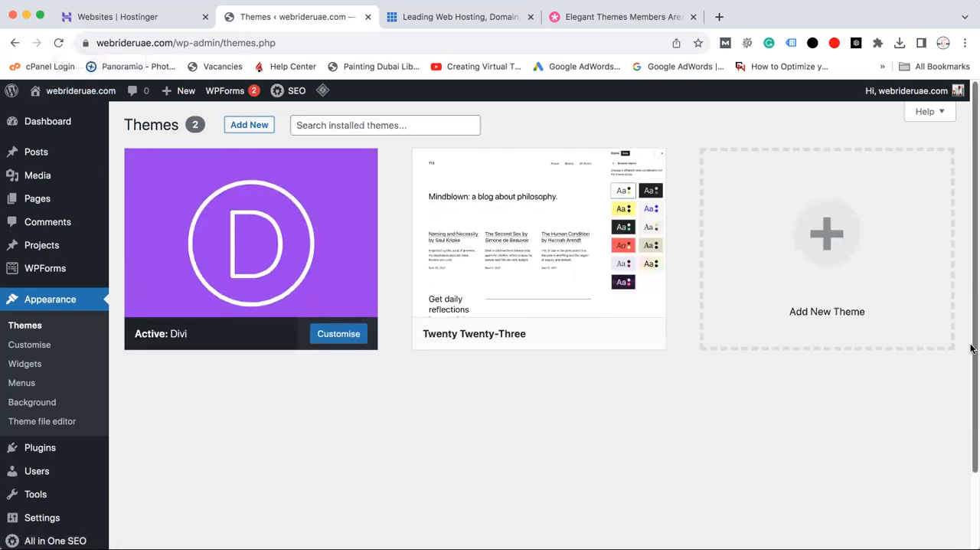
{"action": "left_click_drag", "start_coordinate": [971, 344], "coordinate": [970, 444]}
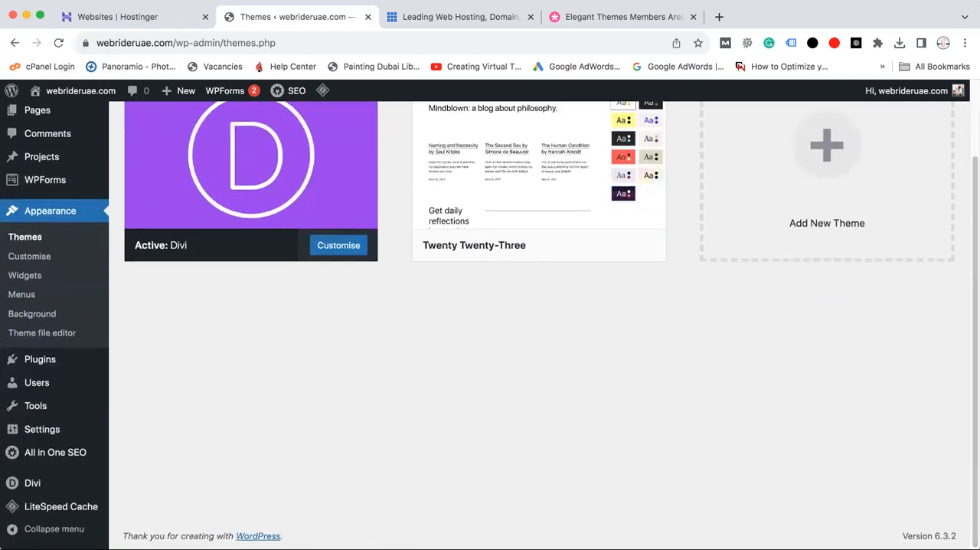
{"action": "mouse_move", "coordinate": [44, 490]}
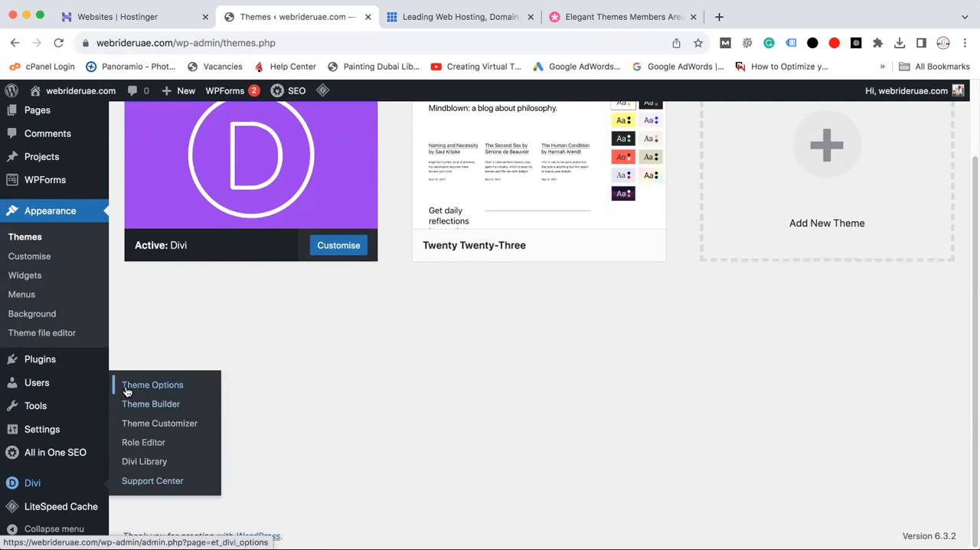
{"action": "left_click", "coordinate": [168, 393]}
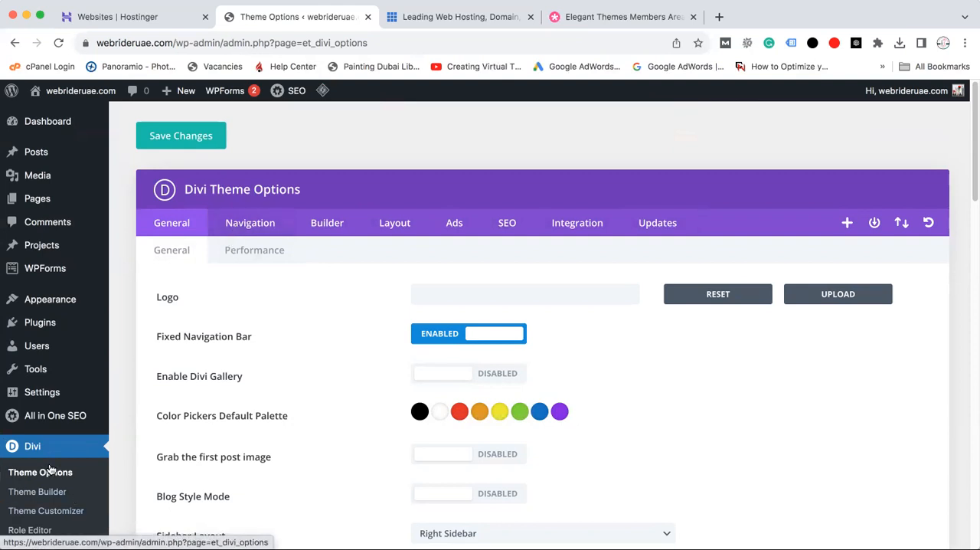
View the Divi Theme Builder, return to Theme Options and open its Updates settings
{"action": "left_click", "coordinate": [56, 493]}
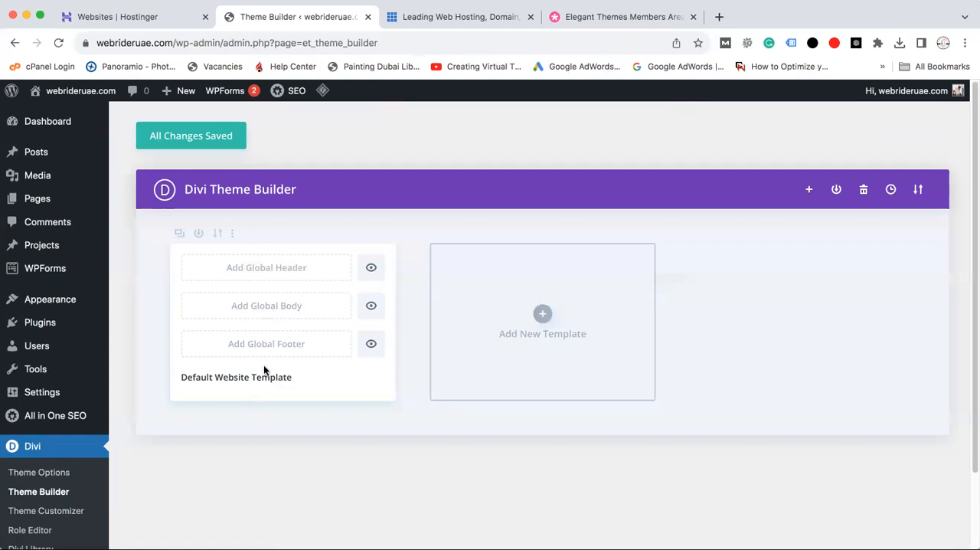
{"action": "left_click", "coordinate": [45, 472]}
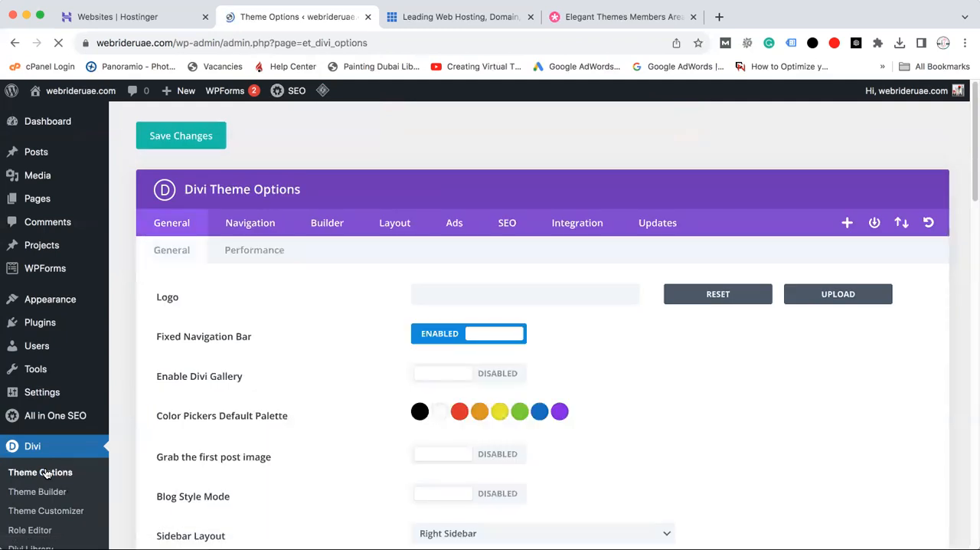
{"action": "mouse_move", "coordinate": [972, 159]}
{"action": "left_mouse_down"}
{"action": "mouse_move", "coordinate": [972, 322]}
{"action": "mouse_move", "coordinate": [972, 160]}
{"action": "left_mouse_up"}
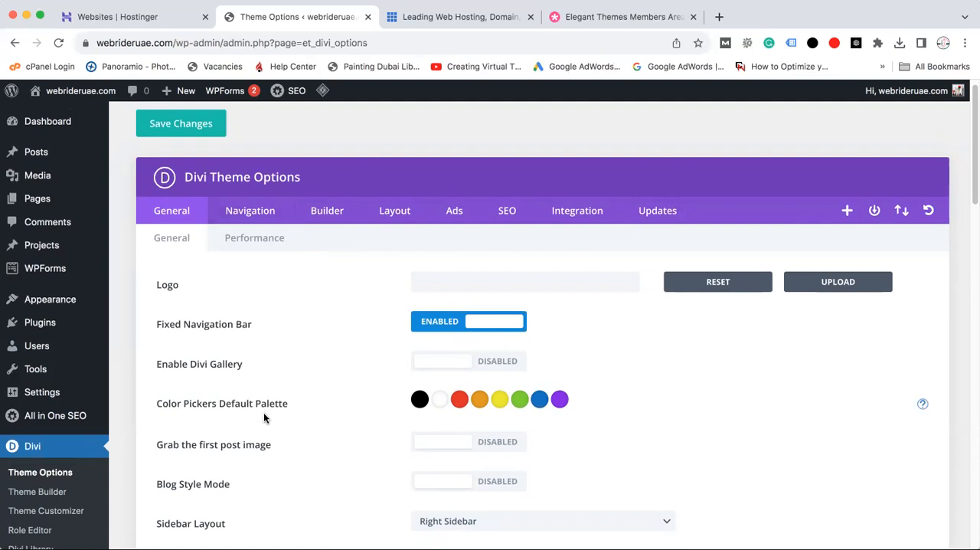
{"action": "left_click", "coordinate": [664, 214]}
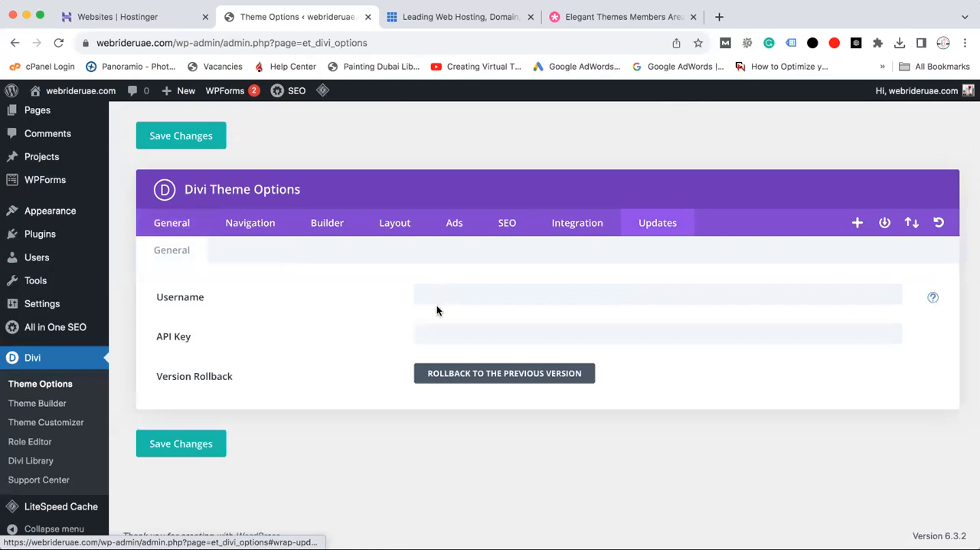
Check the Account options in the Elegant Themes members area and return to Divi's Username and API Key fields in WordPress
{"action": "left_click", "coordinate": [653, 16]}
{"action": "mouse_move", "coordinate": [726, 157]}
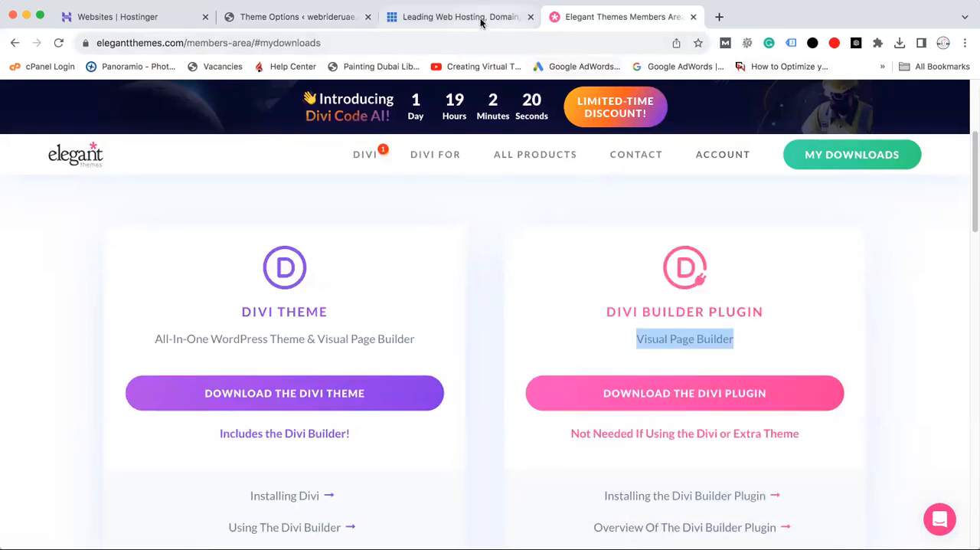
{"action": "left_click", "coordinate": [263, 19]}
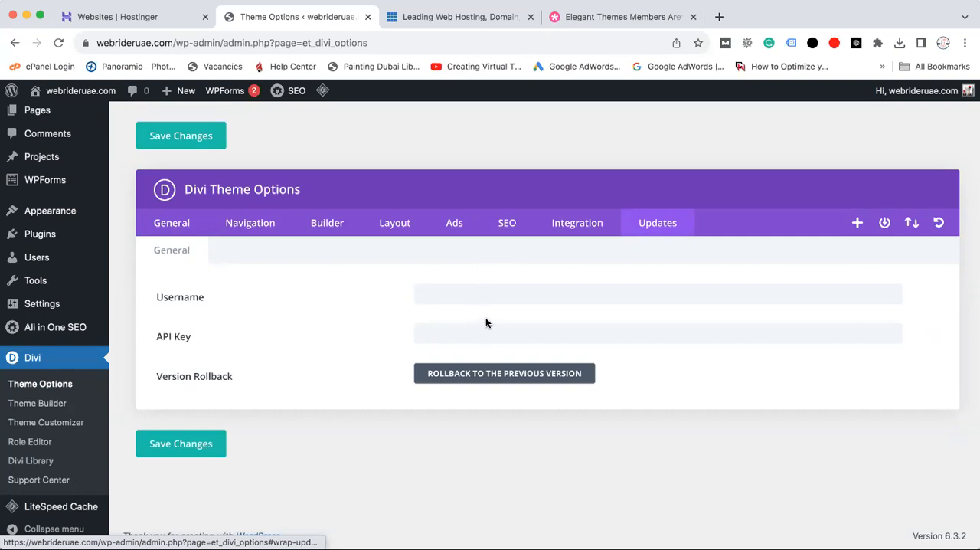
{"action": "left_click", "coordinate": [482, 295]}
{"action": "left_click", "coordinate": [473, 332]}
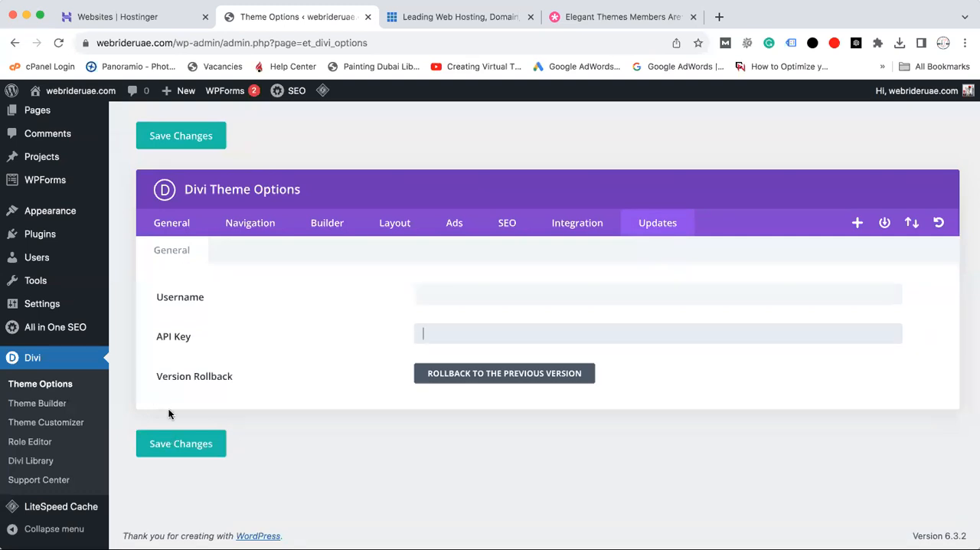